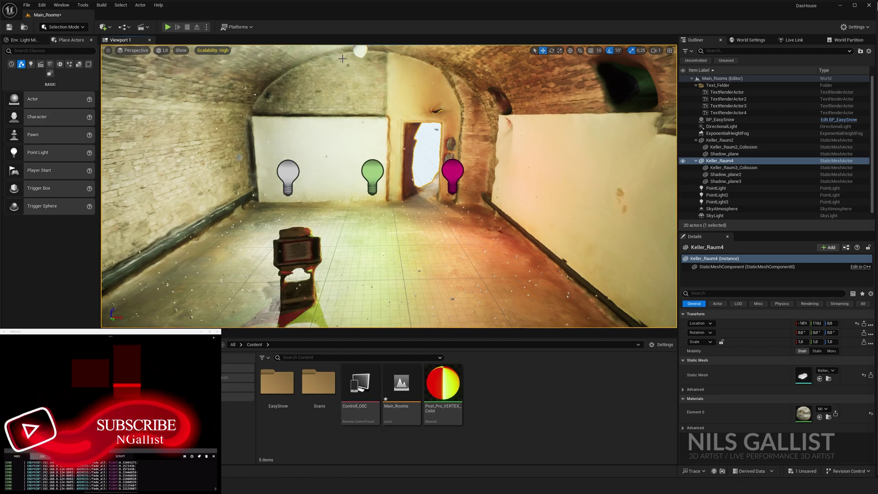
# Run a quick play test of the cellar level, then return to editing and adjust the view
pyautogui.moveTo(393, 135); pyautogui.dragTo(392, 128, button='right')
pyautogui.click(167, 28)
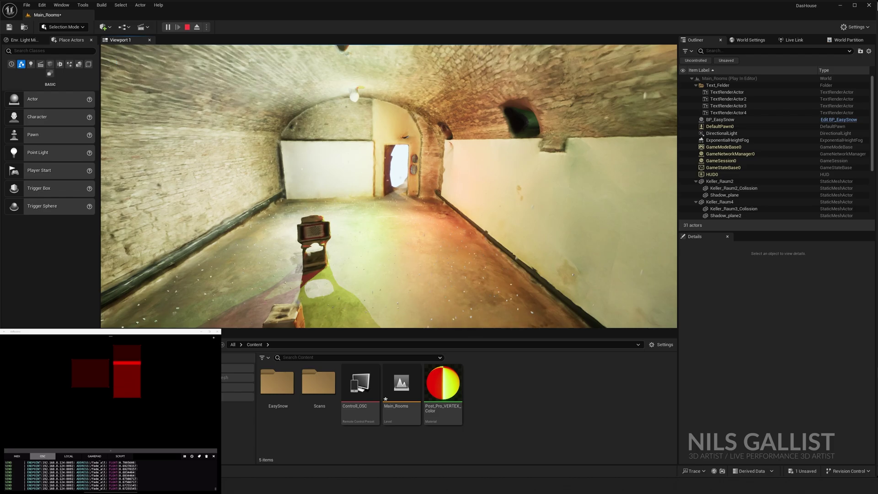
pyautogui.press('Escape')
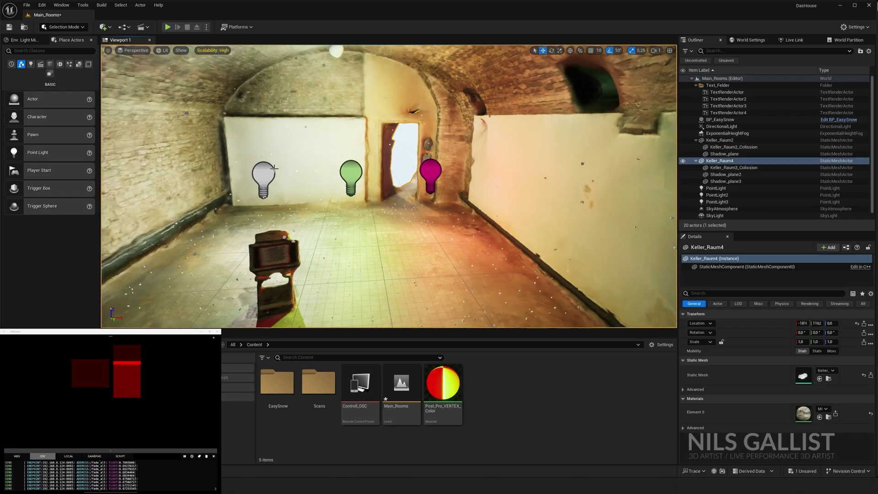
pyautogui.scroll(2, 396, 188)
pyautogui.moveTo(293, 171); pyautogui.dragTo(286, 168, button='right')
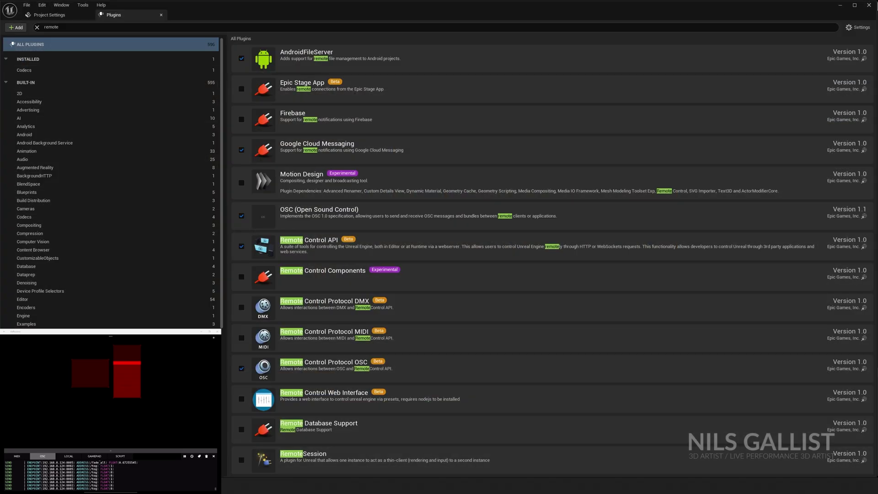
pyautogui.click(64, 27)
pyautogui.write('osc')
# Review the Remote Control OSC Protocol server address in Project Settings, then minimize the window
pyautogui.click(67, 19)
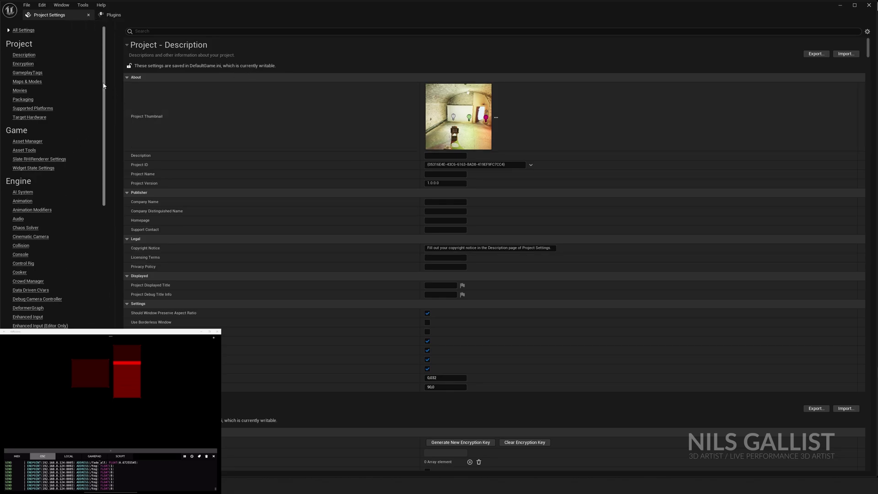
pyautogui.moveTo(106, 88); pyautogui.dragTo(105, 350)
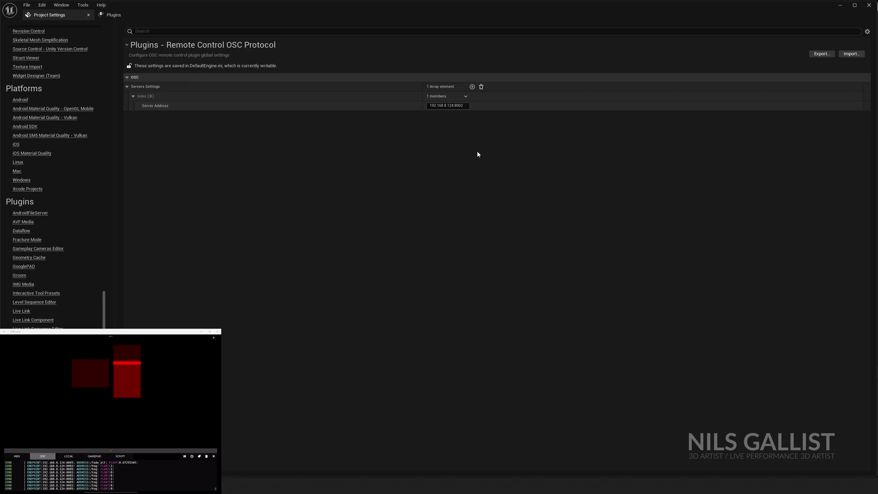
pyautogui.click(846, 6)
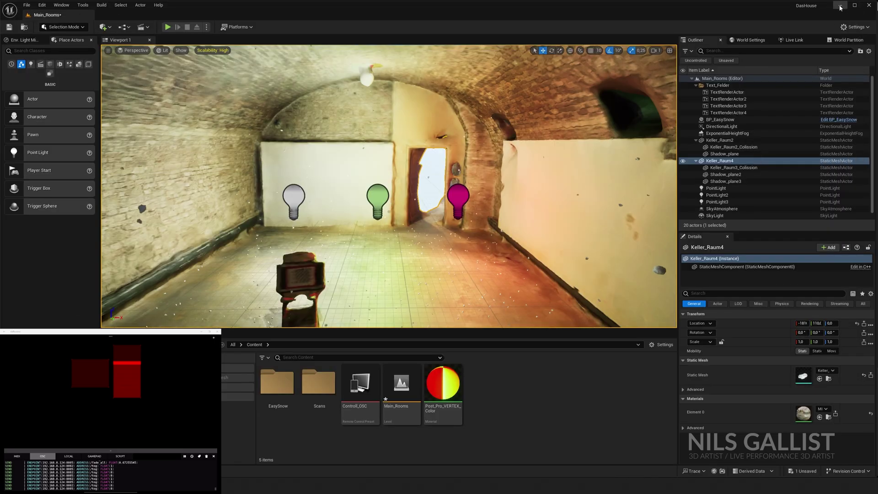
pyautogui.click(123, 29)
pyautogui.click(156, 75)
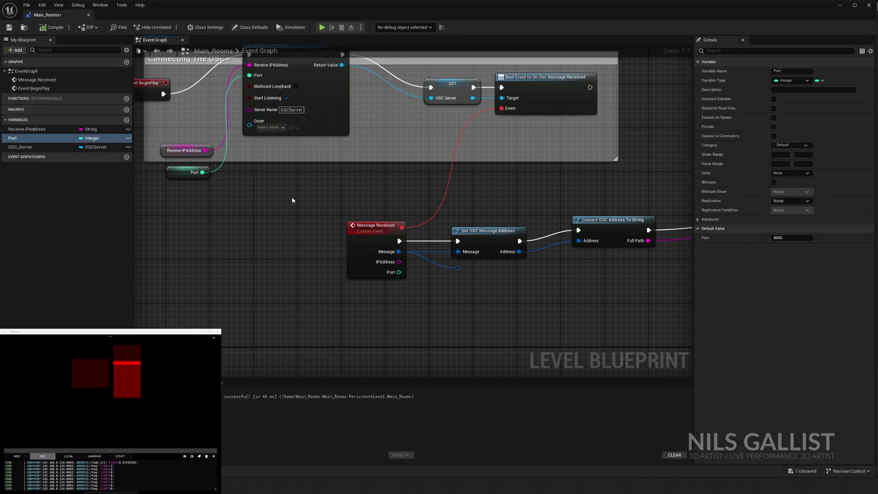
pyautogui.moveTo(294, 196); pyautogui.dragTo(314, 260, button='right')
pyautogui.moveTo(329, 116); pyautogui.dragTo(329, 149)
pyautogui.scroll(-5, 422, 237)
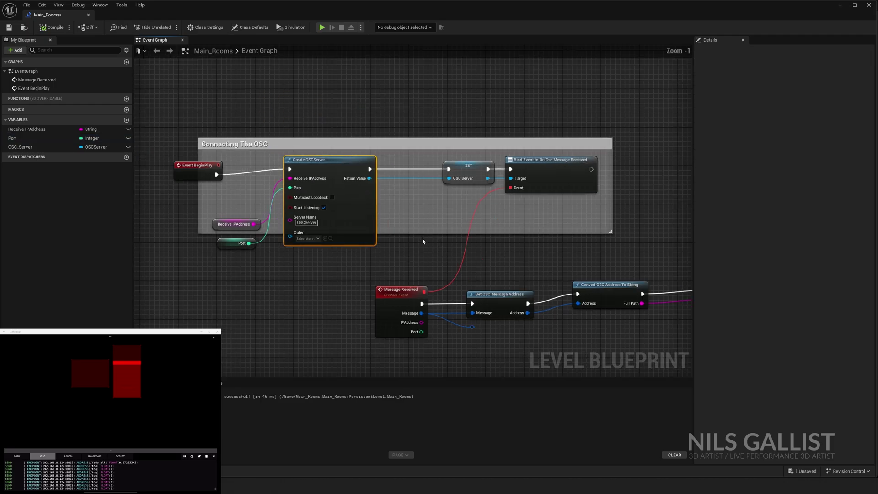
pyautogui.scroll(5, 389, 234)
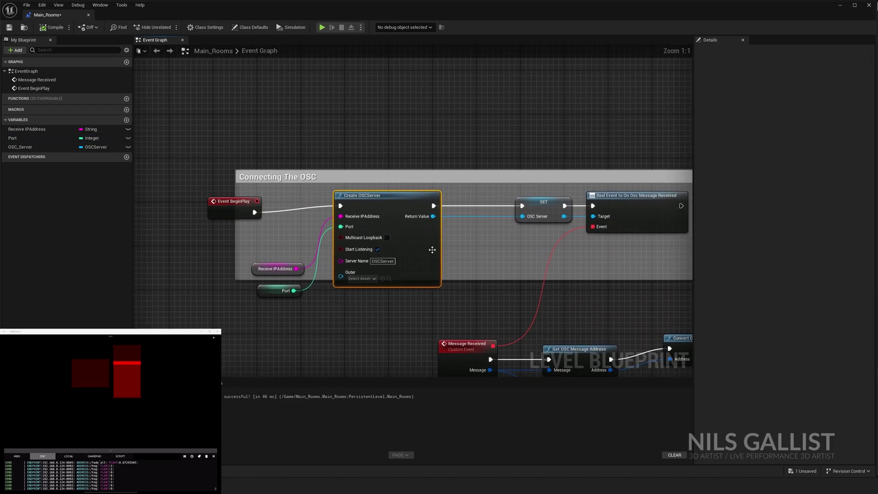
pyautogui.moveTo(580, 264); pyautogui.dragTo(431, 170, button='right')
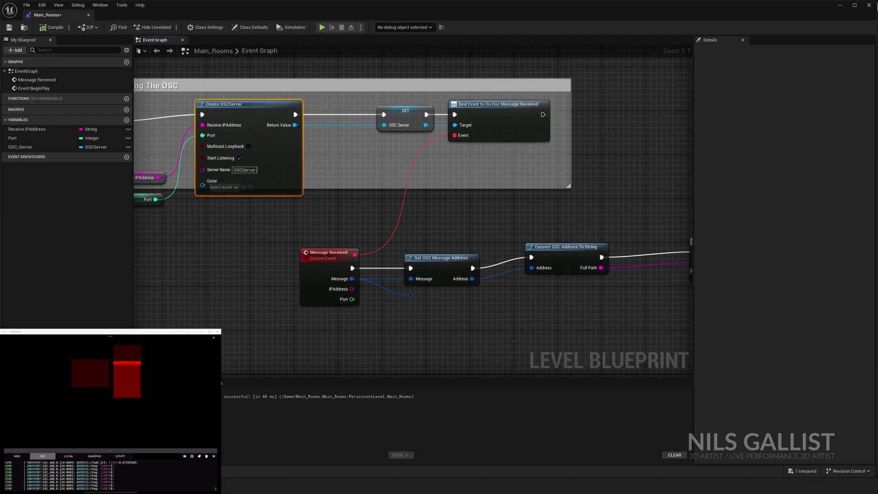
pyautogui.moveTo(625, 233); pyautogui.dragTo(495, 238, button='right')
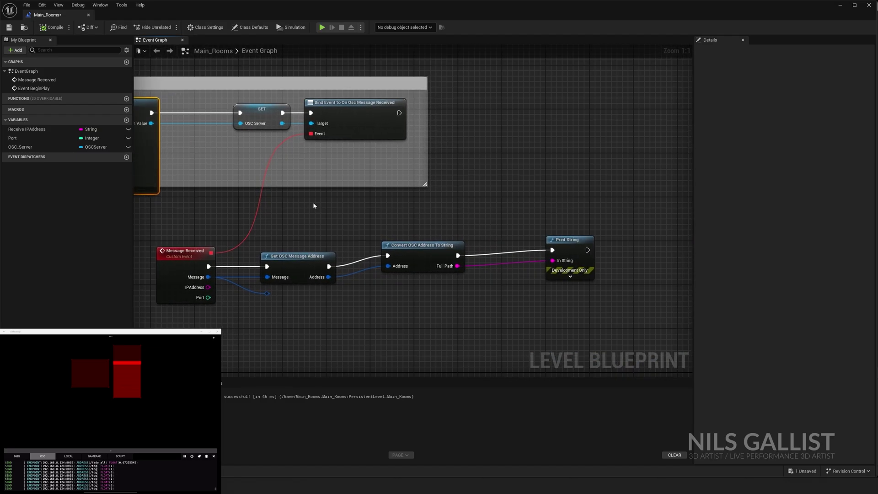
pyautogui.moveTo(303, 203); pyautogui.dragTo(643, 229, button='right')
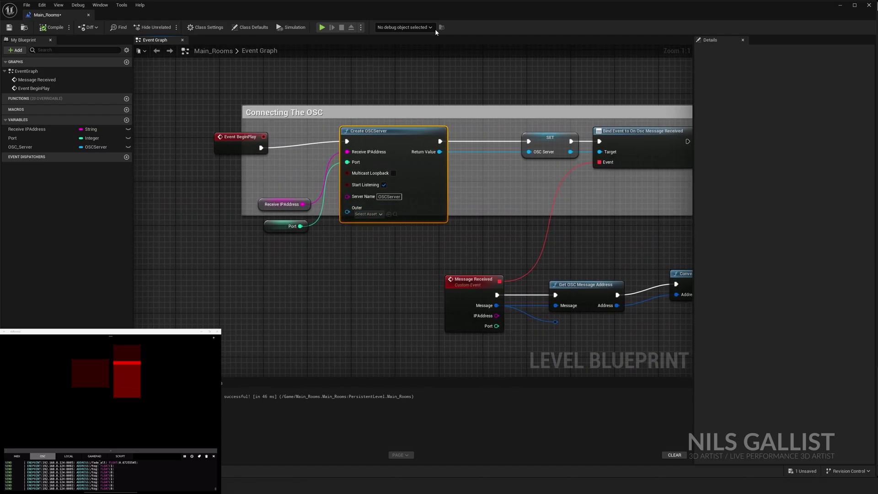
# Bring back Project Settings and select the IP part of server address 192.168.8.124:8002
pyautogui.click(840, 5)
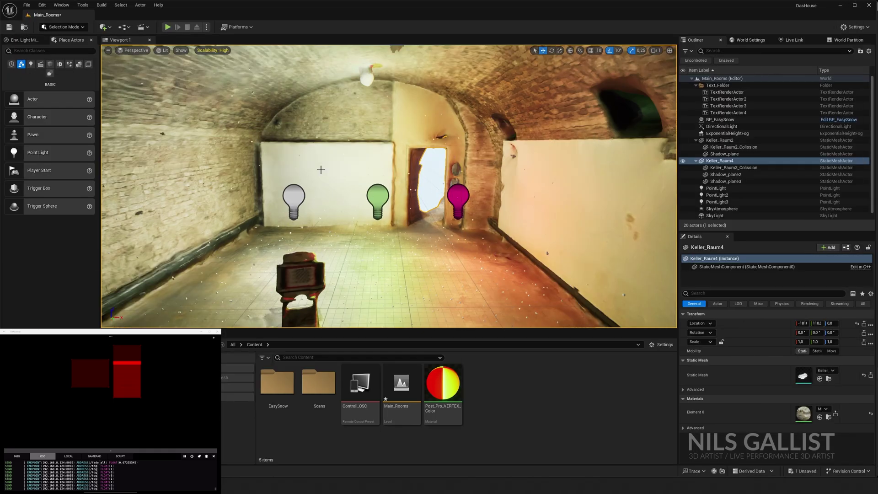
pyautogui.moveTo(328, 160)
pyautogui.mouseDown(button='right')
pyautogui.moveTo(334, 167)
pyautogui.moveTo(328, 160)
pyautogui.mouseUp(button='right')
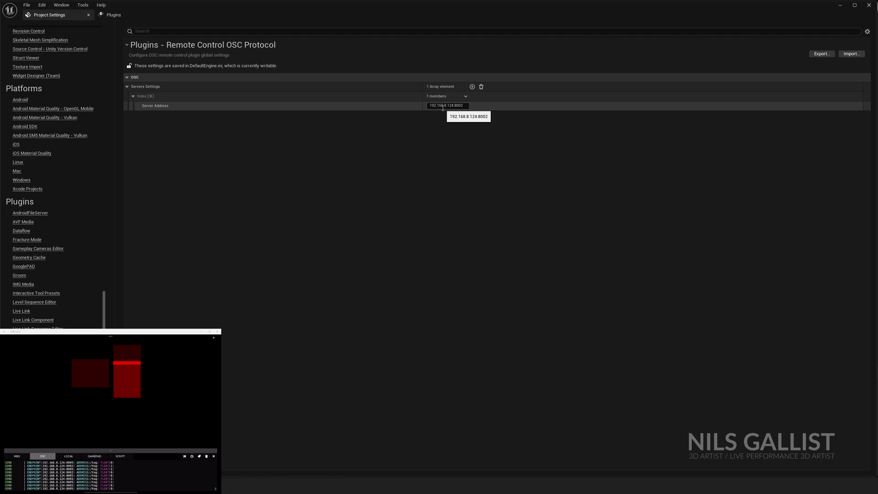
pyautogui.moveTo(455, 106); pyautogui.dragTo(408, 108)
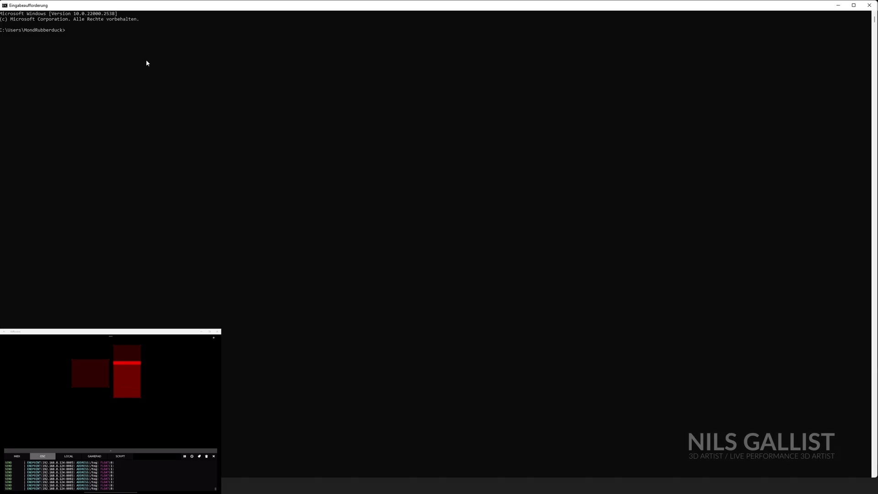
pyautogui.write('ipconfig')
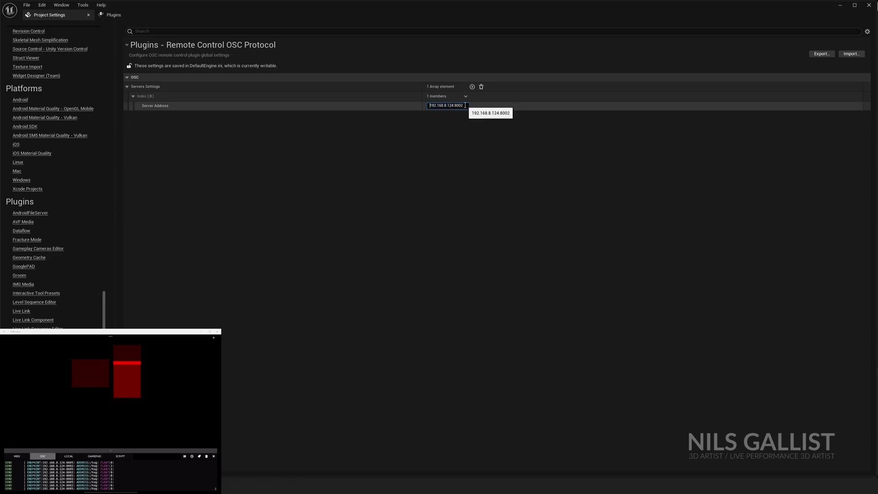
# Select the port number 8002 in the OSC Server Address field
pyautogui.moveTo(463, 106); pyautogui.dragTo(456, 106)
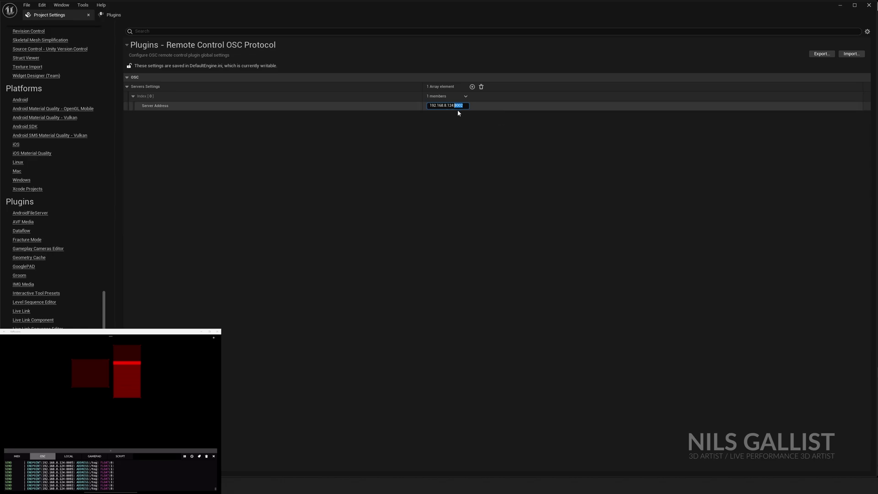
# Create a Remote Control Preset named 'Tutoiral_preset' in the Content folder
pyautogui.click(841, 6)
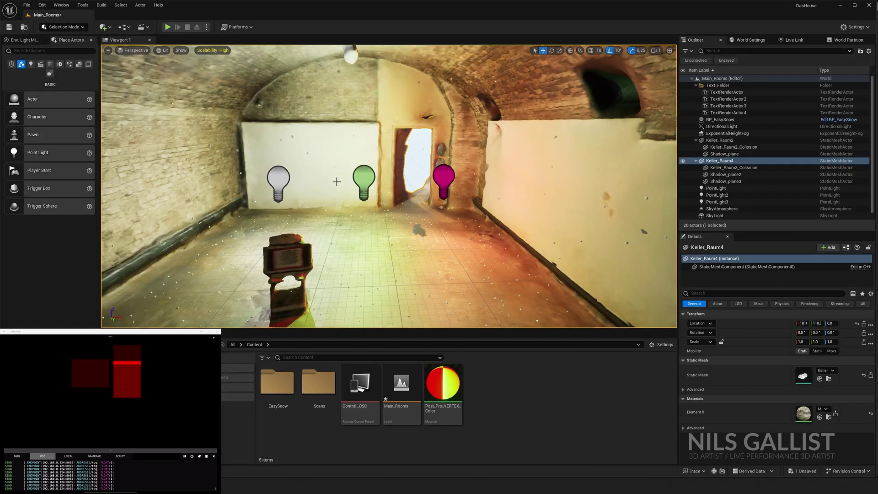
pyautogui.click(360, 389)
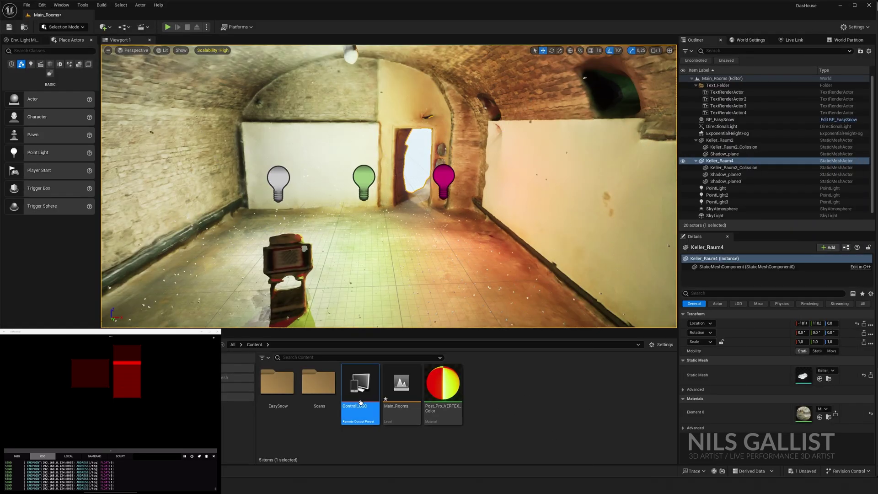
pyautogui.rightClick(494, 401)
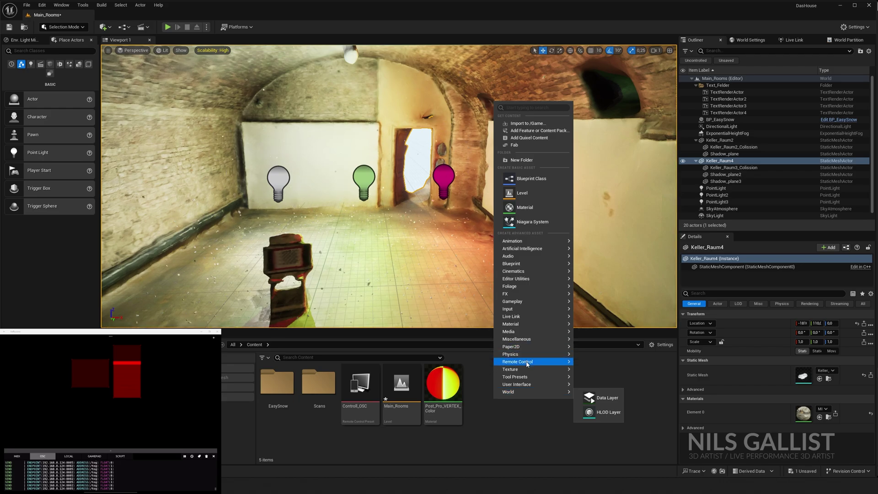
pyautogui.moveTo(516, 364)
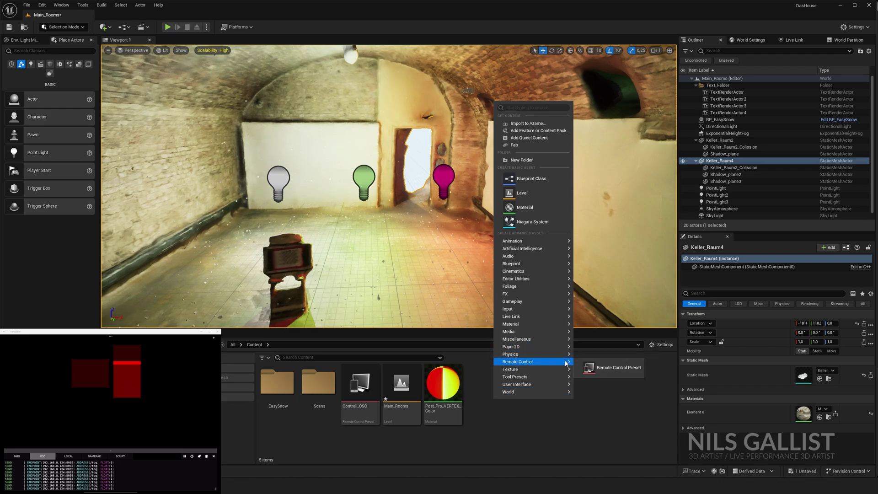
pyautogui.click(601, 371)
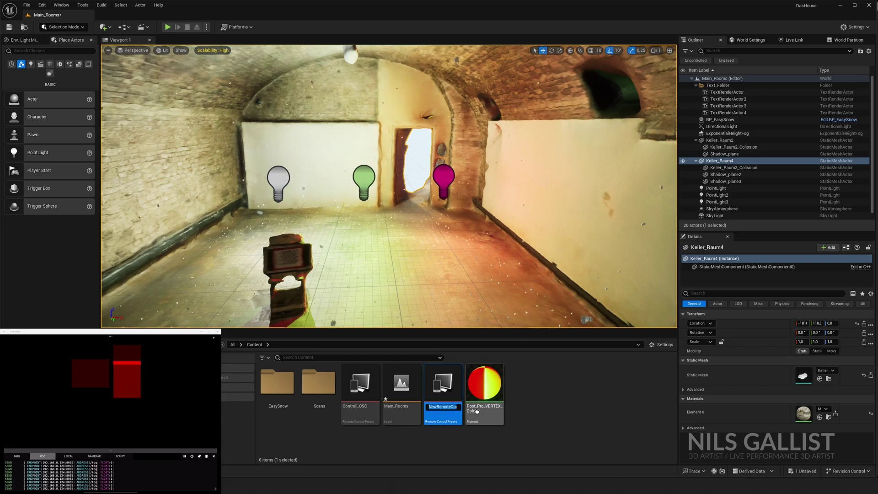
pyautogui.write('Tutoiral_')
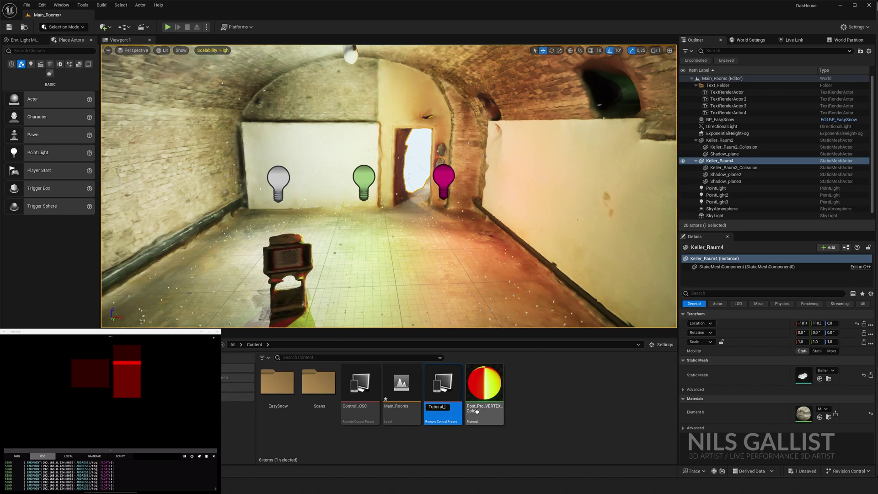
pyautogui.write('preset')
pyautogui.press('Return')
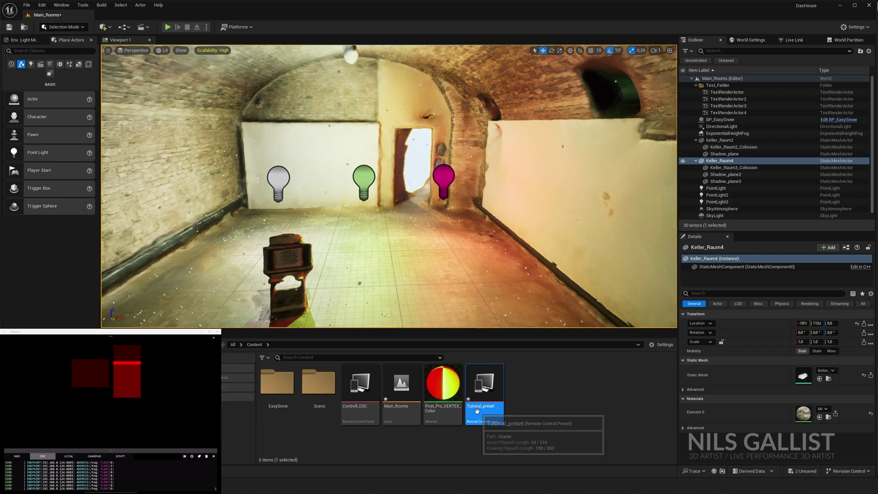
# Open Tutoiral_preset, select the three point lights and expose a first light property
pyautogui.doubleClick(478, 382)
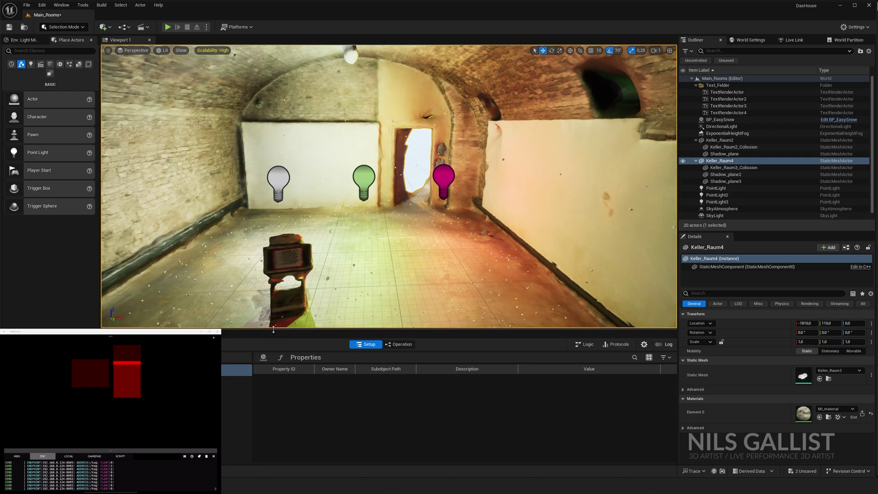
pyautogui.moveTo(270, 329); pyautogui.dragTo(281, 241)
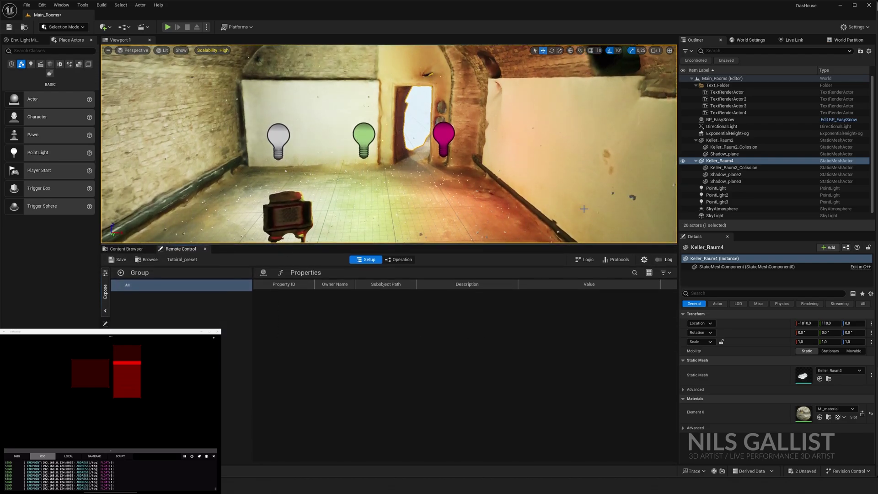
pyautogui.moveTo(477, 170); pyautogui.dragTo(343, 158)
pyautogui.click(306, 150)
pyautogui.keyDown('ctrl'); pyautogui.click(390, 151); pyautogui.keyUp('ctrl')
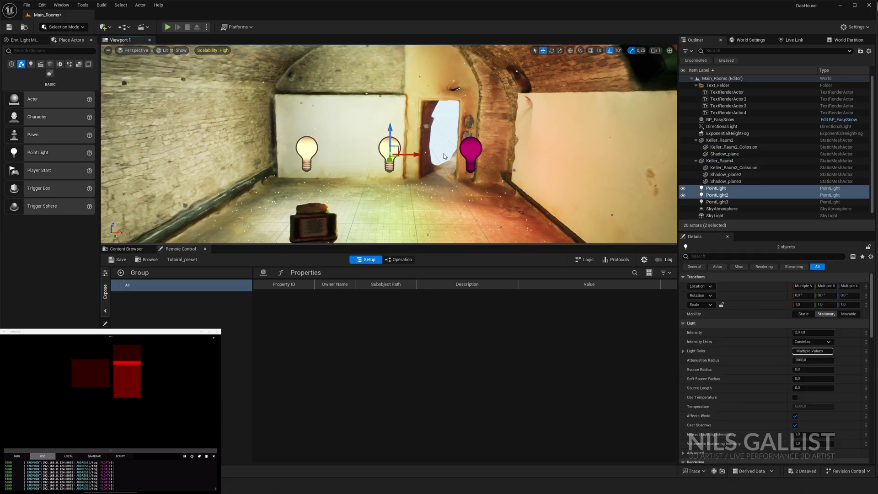
pyautogui.keyDown('ctrl'); pyautogui.click(474, 155); pyautogui.keyUp('ctrl')
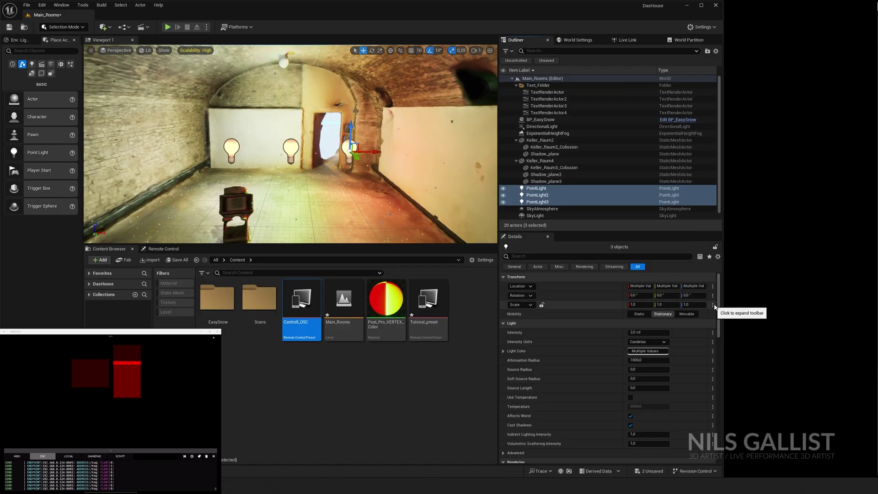
pyautogui.click(712, 314)
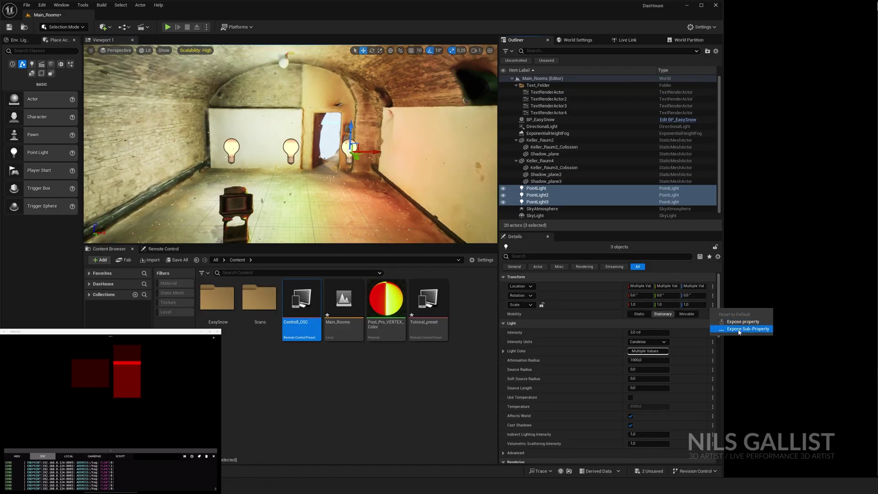
pyautogui.click(740, 321)
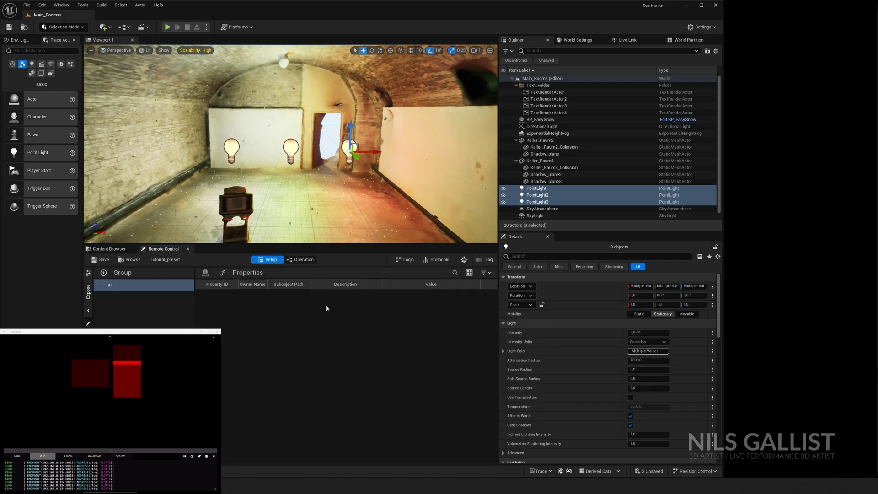
# Reselect all three point lights and expose their Intensity and Light Color to the preset
pyautogui.click(571, 168)
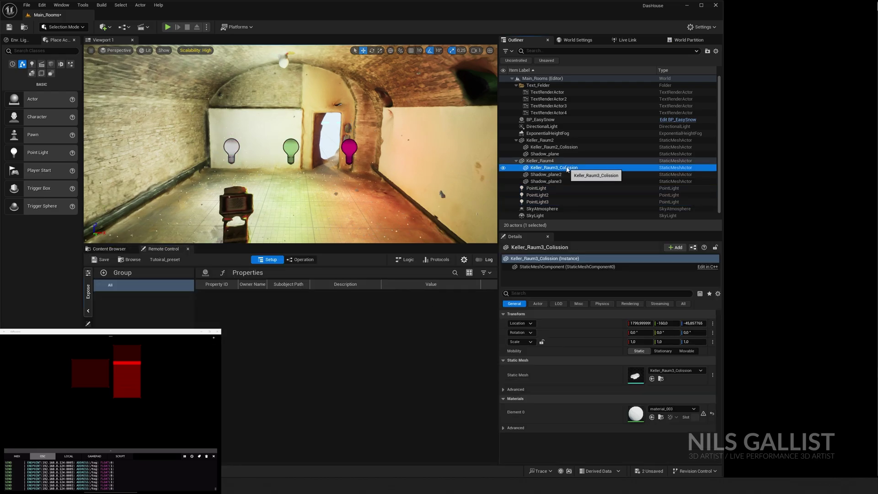
pyautogui.click(562, 175)
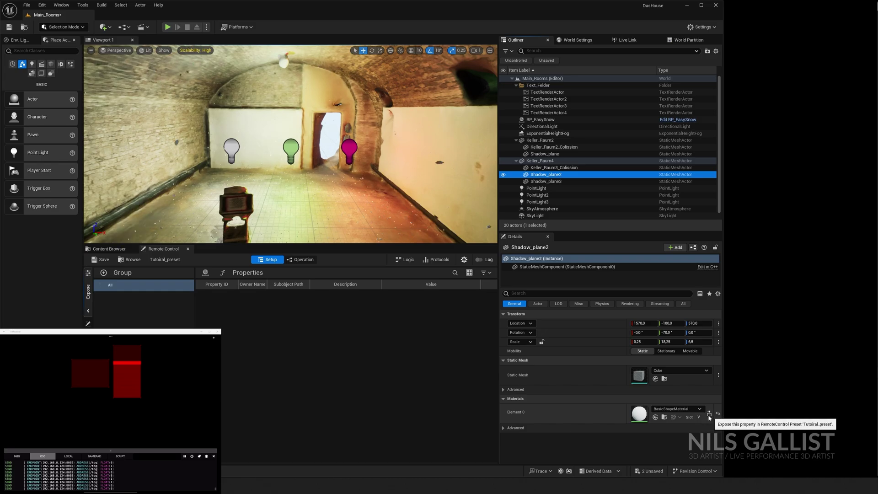
pyautogui.click(551, 189)
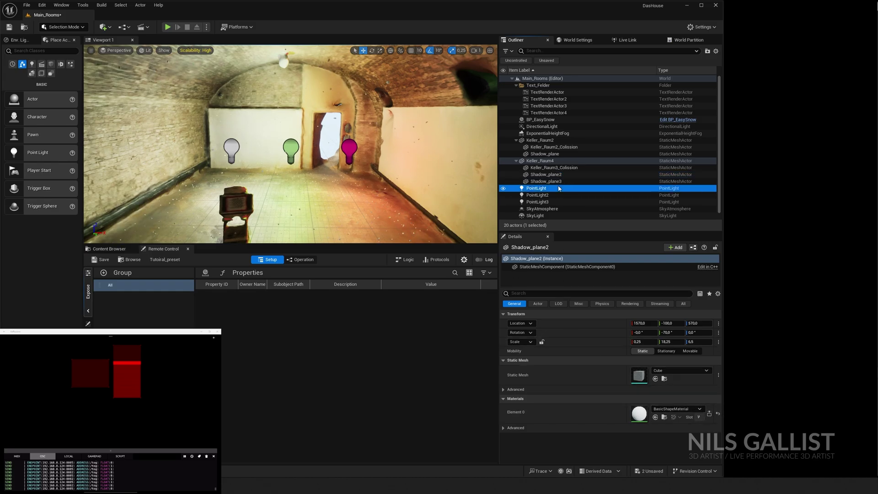
pyautogui.keyDown('shift'); pyautogui.click(553, 202); pyautogui.keyUp('shift')
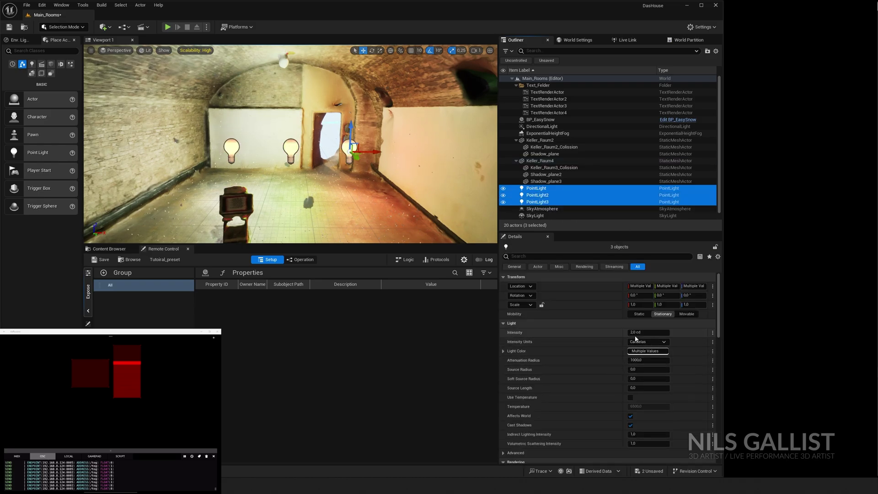
pyautogui.click(713, 336)
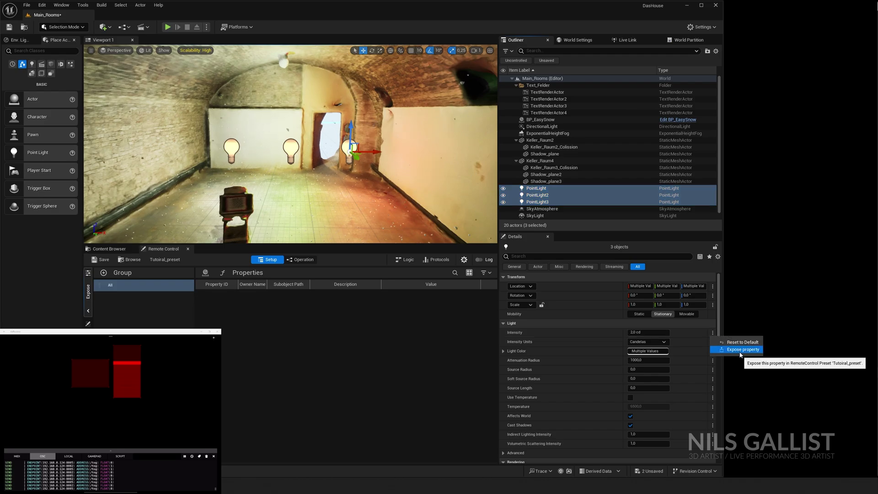
pyautogui.click(737, 349)
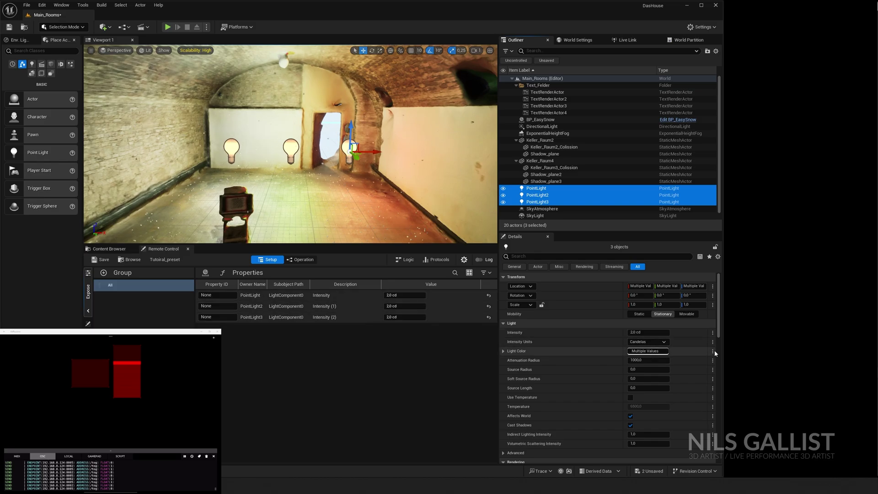
pyautogui.click(713, 350)
pyautogui.click(734, 367)
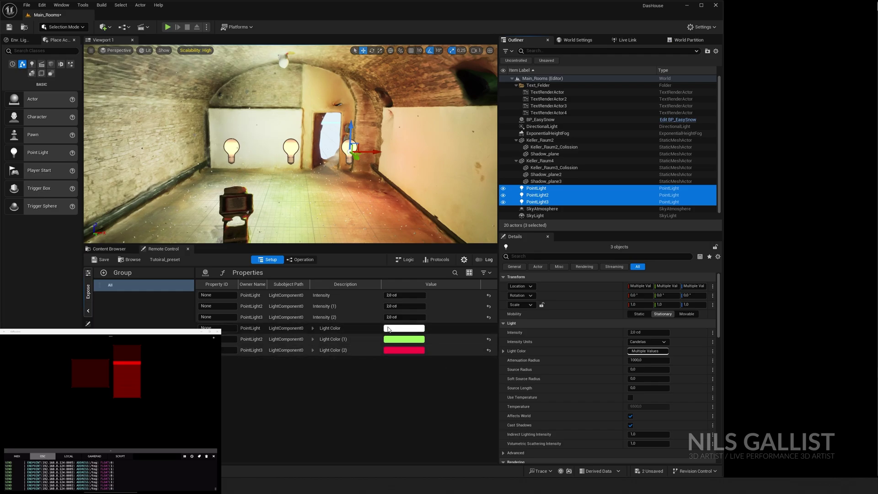
pyautogui.click(404, 339)
# Change PointLight2's Light Color to light cyan and close the colour picker
pyautogui.moveTo(465, 361); pyautogui.dragTo(419, 345)
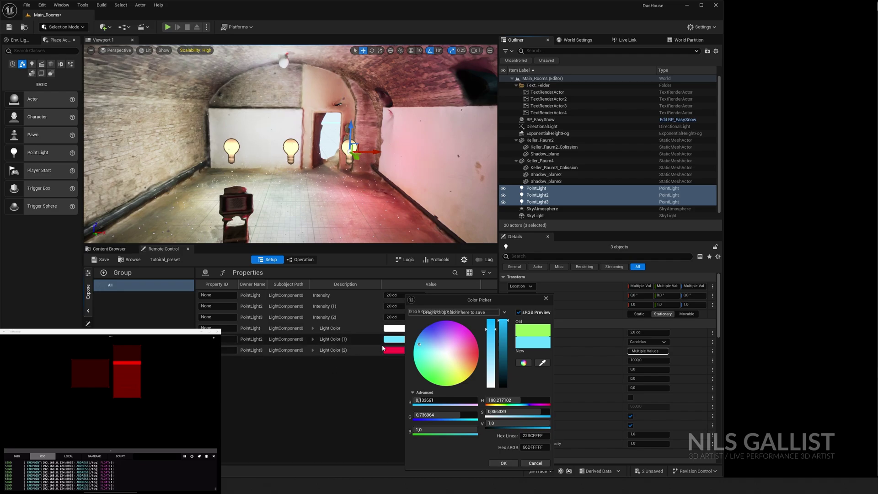
pyautogui.doubleClick(584, 9)
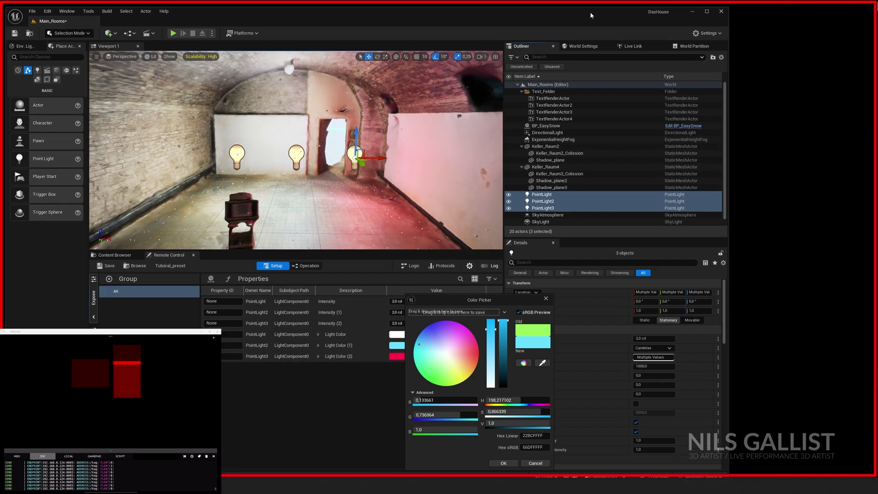
pyautogui.click(547, 300)
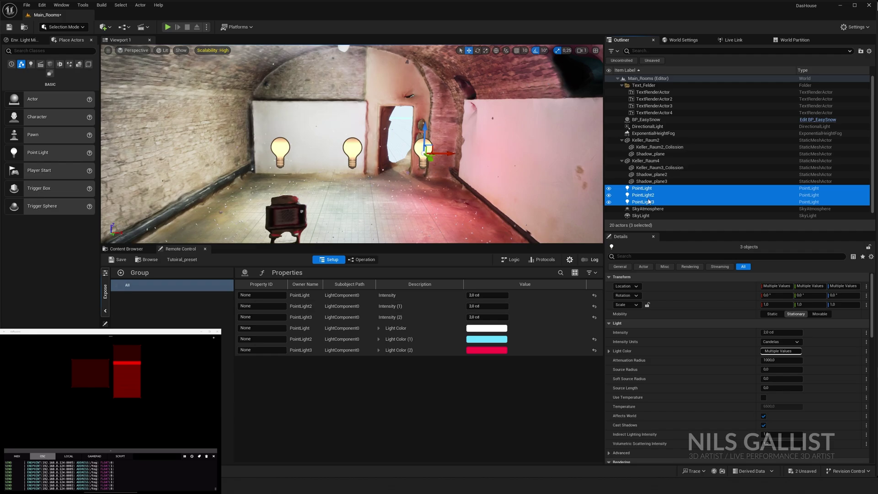
# Reopen the preset from the project content, keeping it when the delete prompt appears
pyautogui.click(126, 248)
pyautogui.doubleClick(326, 317)
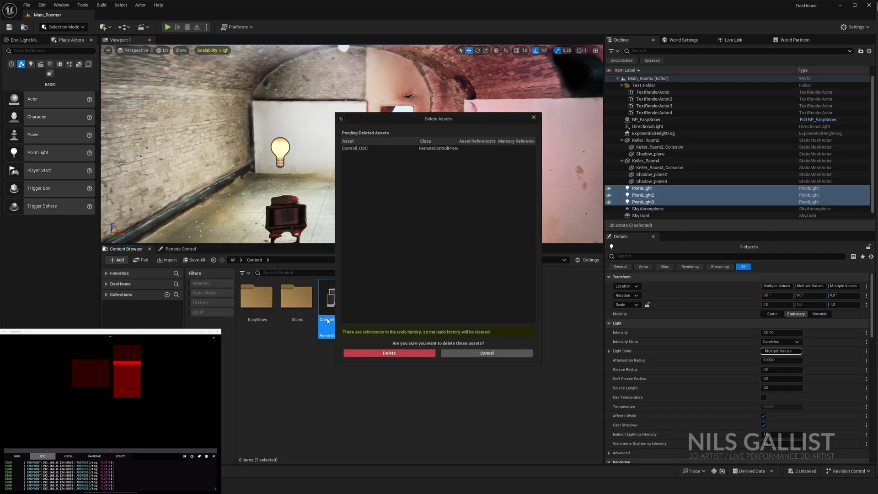
pyautogui.click(388, 353)
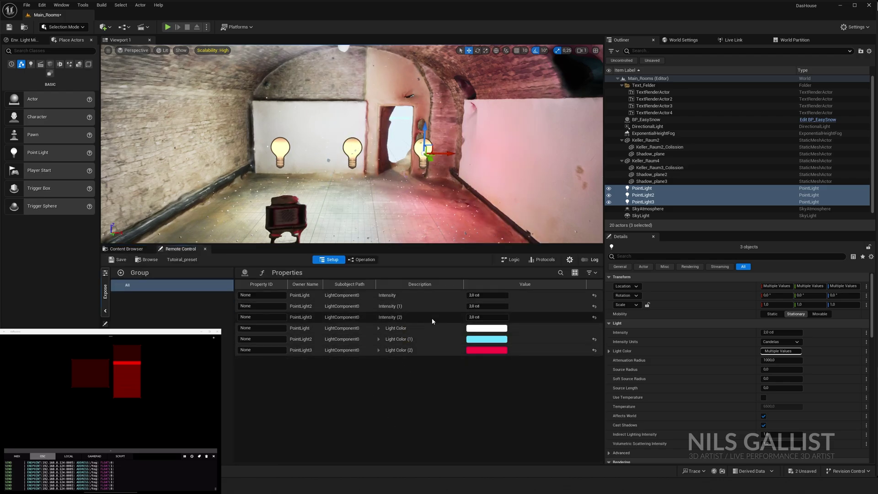
# Show the Protocols view, select the first light's Intensity, and dock the editor on the right half
pyautogui.click(544, 259)
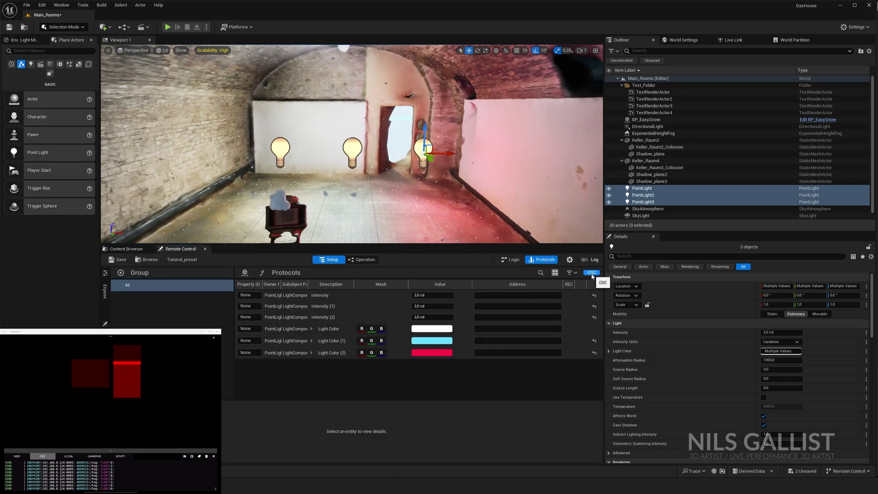
pyautogui.click(307, 298)
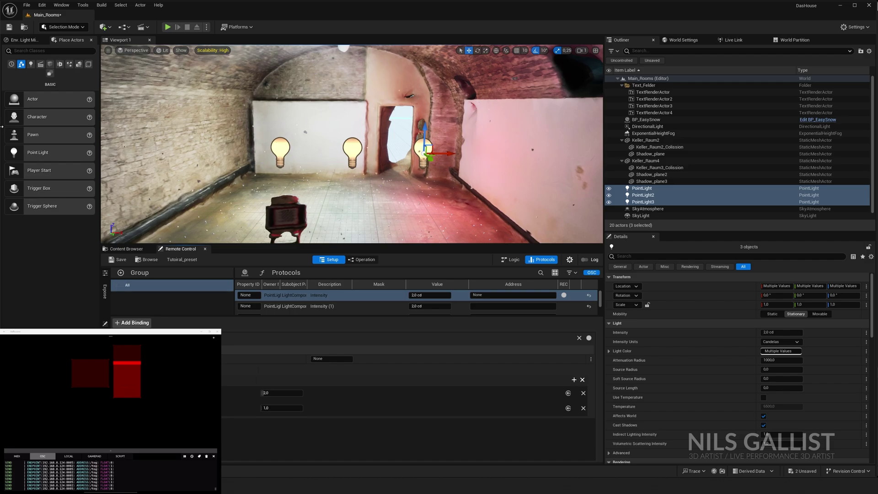
pyautogui.moveTo(2, 127); pyautogui.dragTo(276, 136)
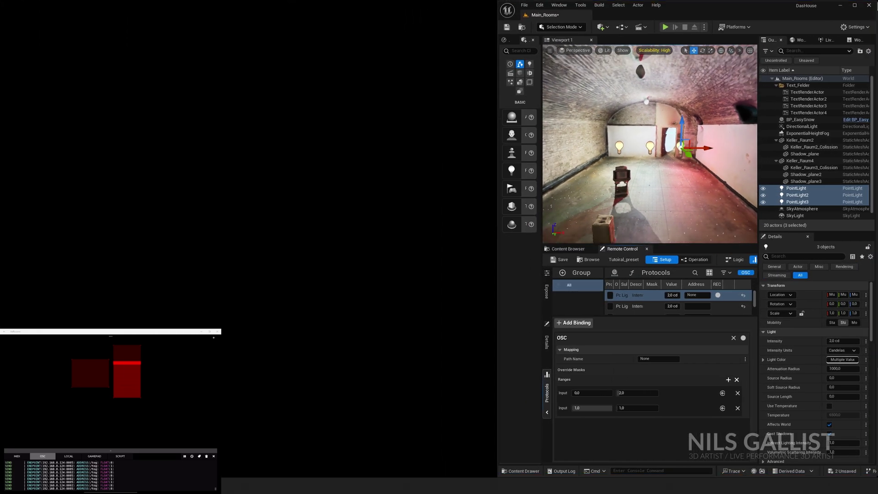
# Enlarge the mirrored TouchOSC window, then shrink it to sit beside Unreal
pyautogui.doubleClick(323, 135)
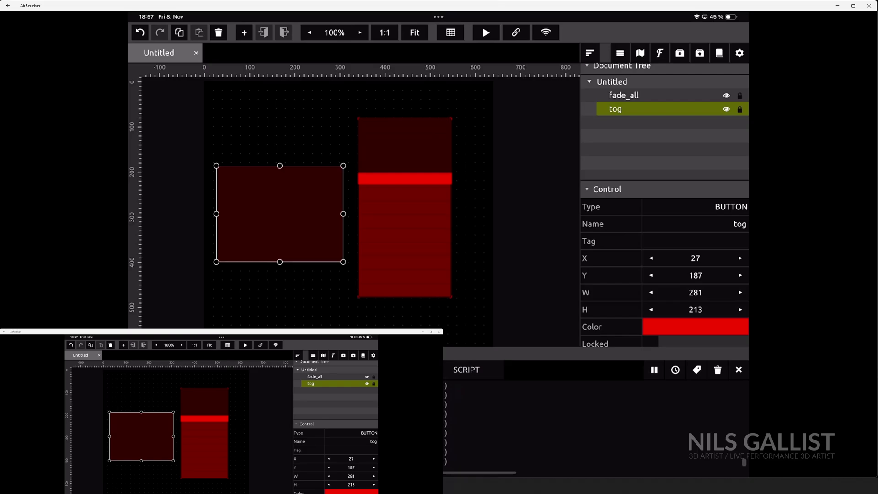
pyautogui.moveTo(874, 113); pyautogui.dragTo(481, 150)
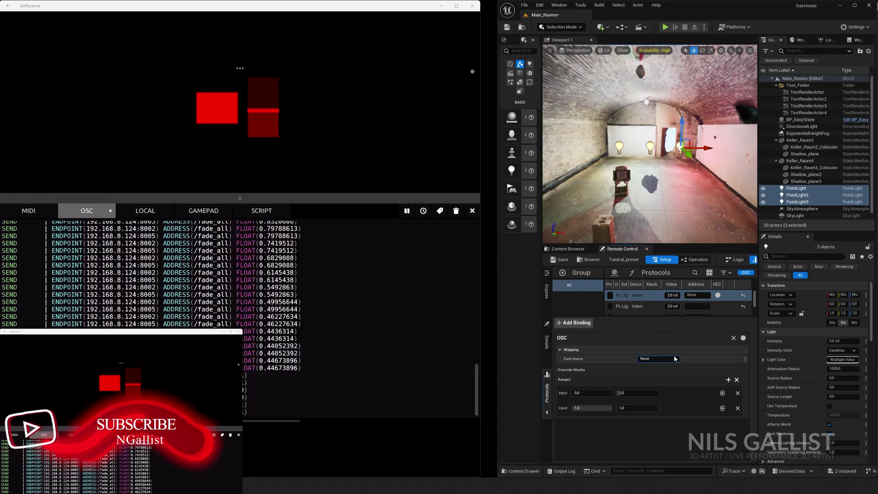
# Set the first Intensity binding's path to /tog, and give the second a /tog binding with range output 0
pyautogui.write('/t')
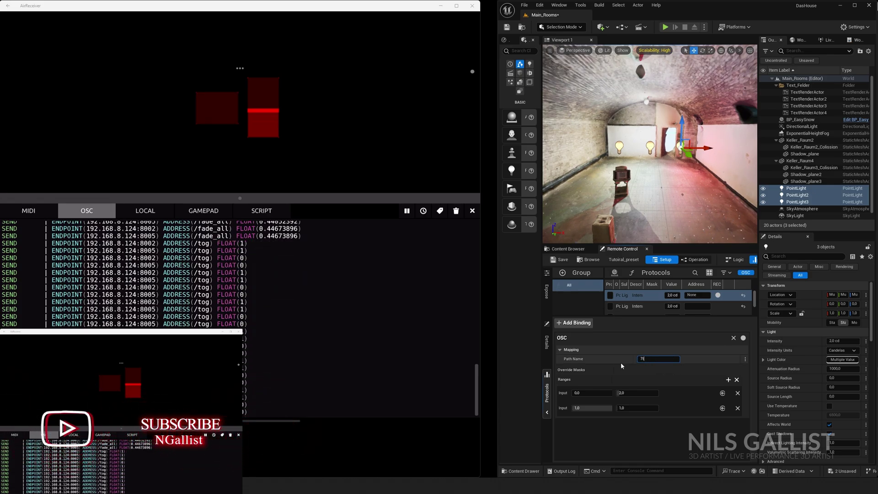
pyautogui.write('og')
pyautogui.press('Return')
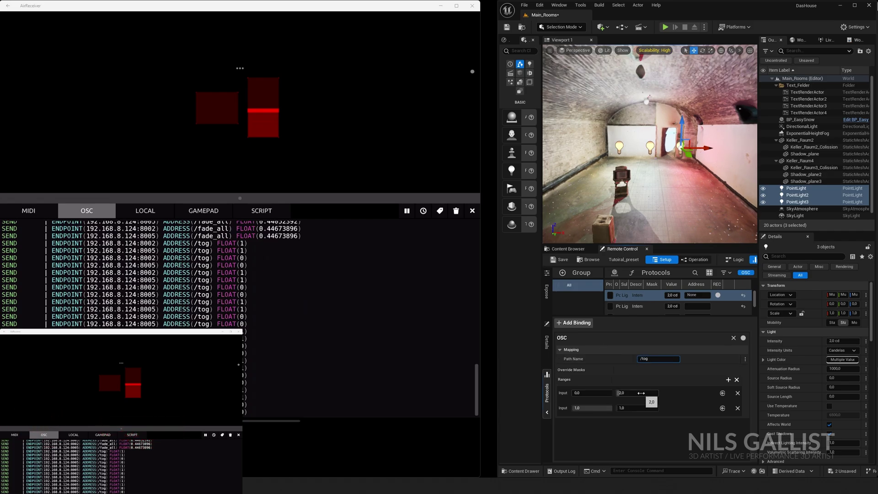
pyautogui.click(638, 408)
pyautogui.click(658, 306)
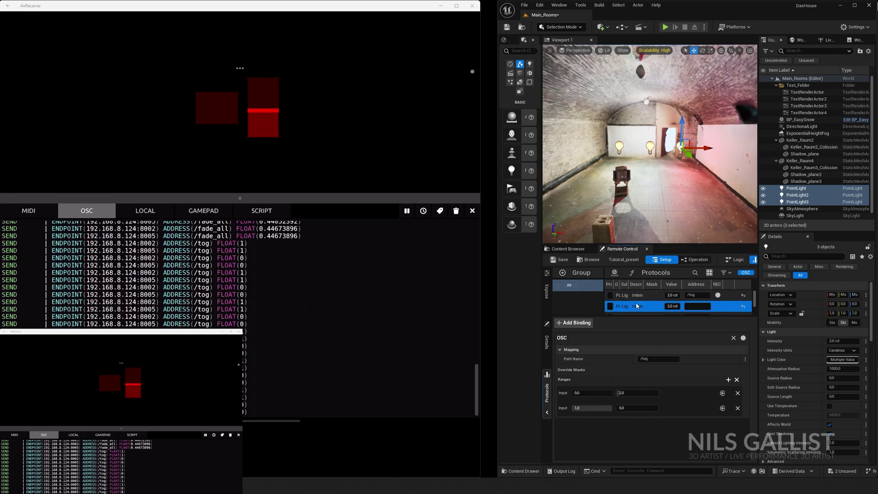
pyautogui.click(572, 324)
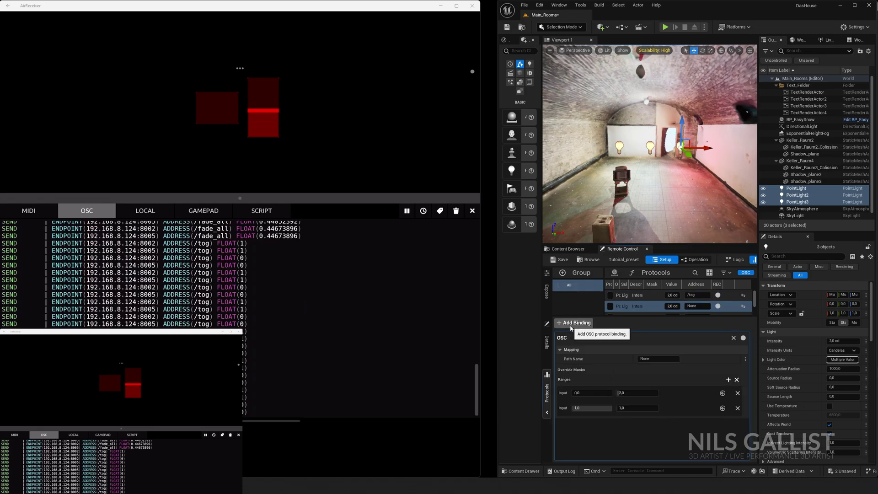
pyautogui.click(658, 360)
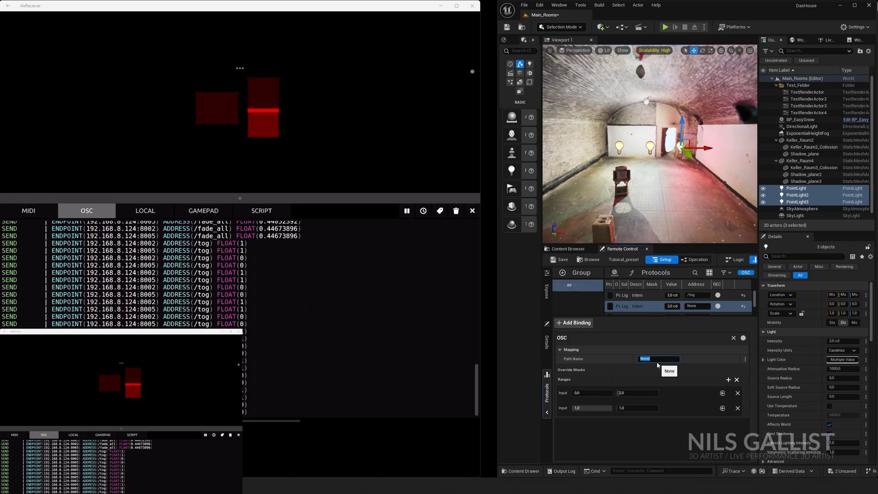
pyautogui.write('/tog')
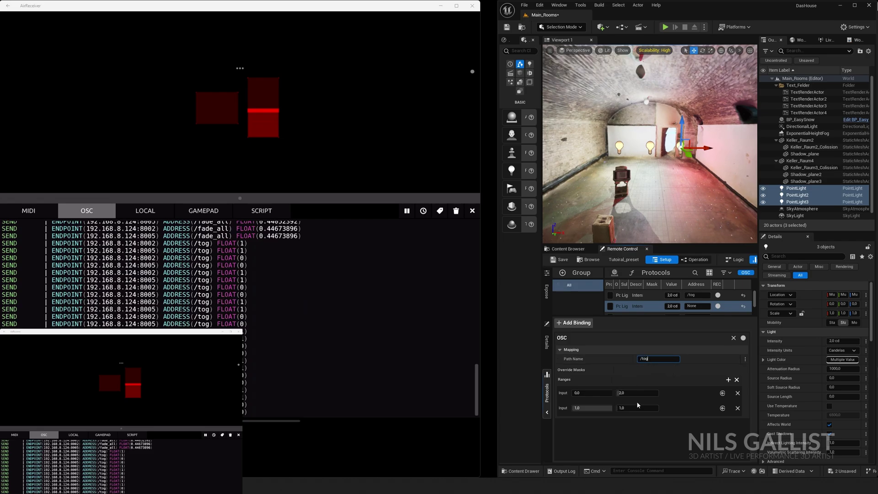
pyautogui.click(635, 408)
pyautogui.write('0')
# Add and confirm the /tog OSC binding on the second light's Intensity
pyautogui.scroll(-1, 655, 312)
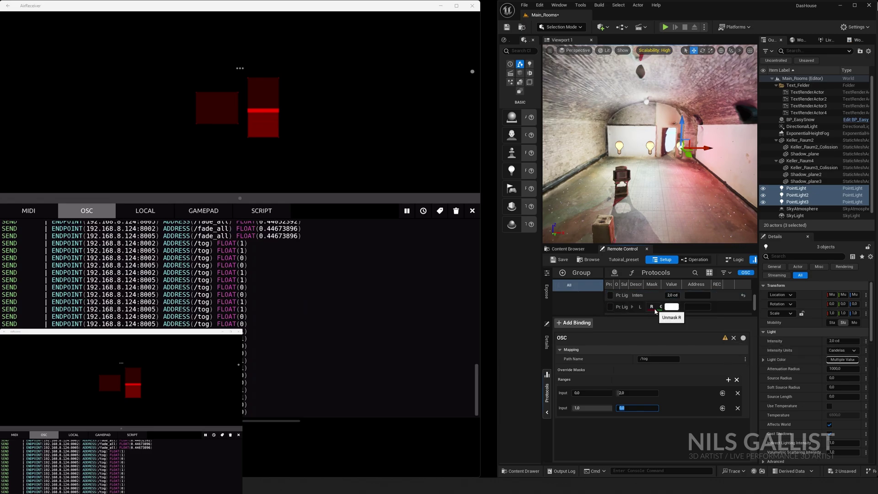
pyautogui.click(640, 313)
pyautogui.click(577, 323)
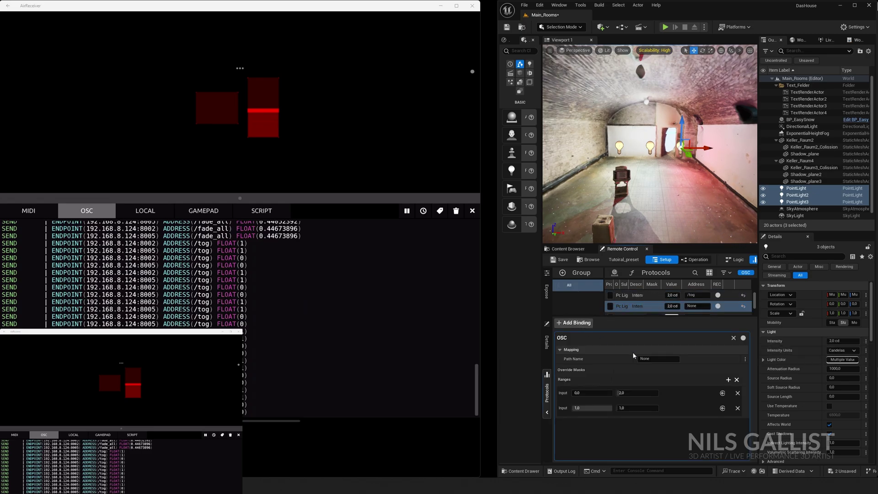
pyautogui.click(658, 360)
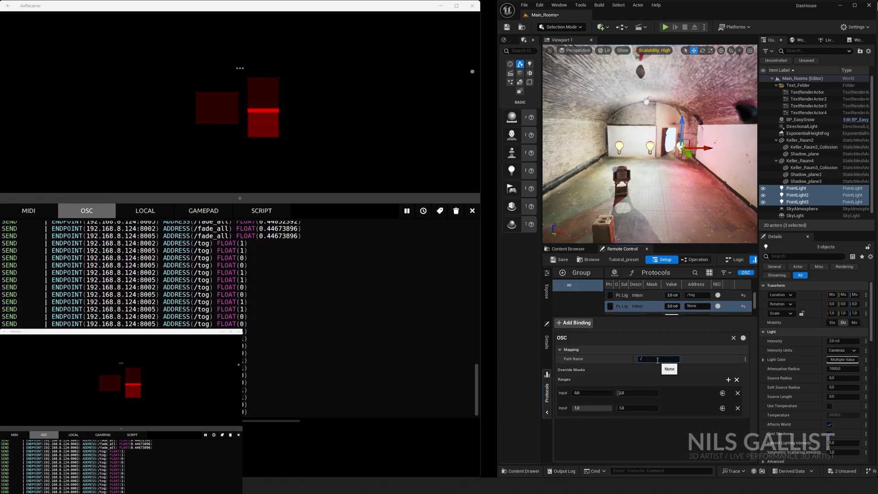
pyautogui.click(634, 410)
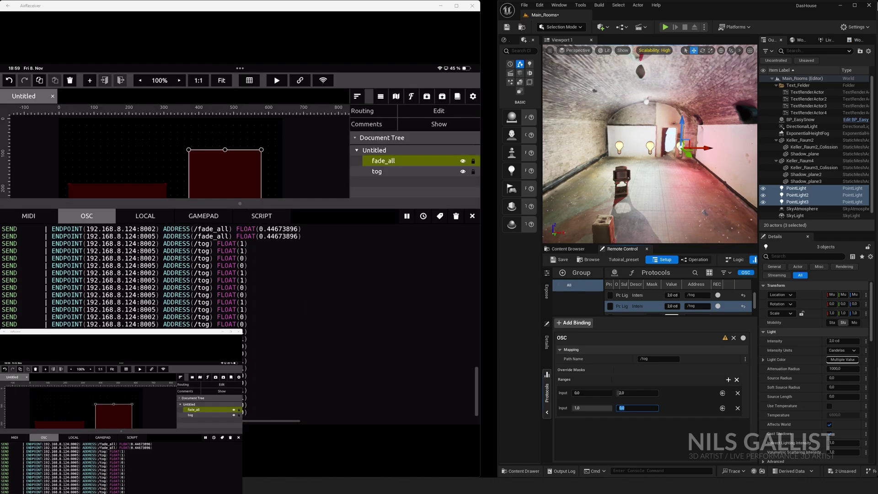
# Inspect the tog button's OSC message settings, then widen and maximize the Unreal editor window
pyautogui.click(377, 171)
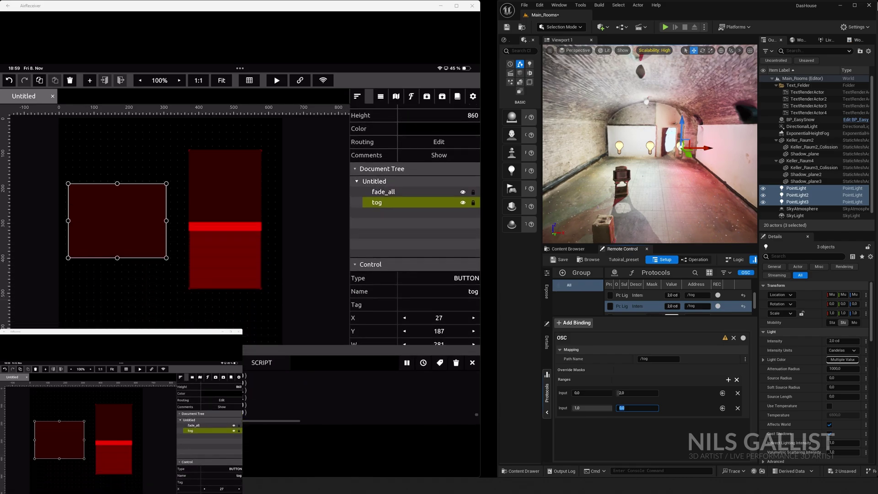
pyautogui.scroll(-10, 415, 224)
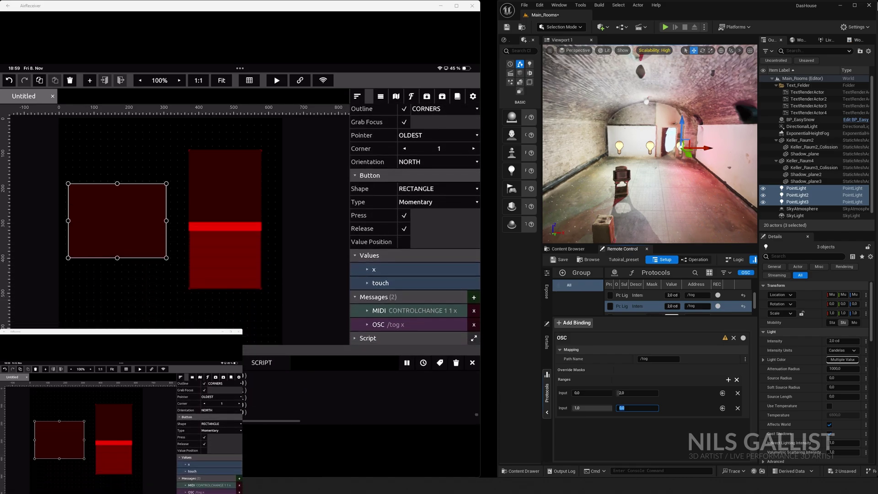
pyautogui.click(378, 324)
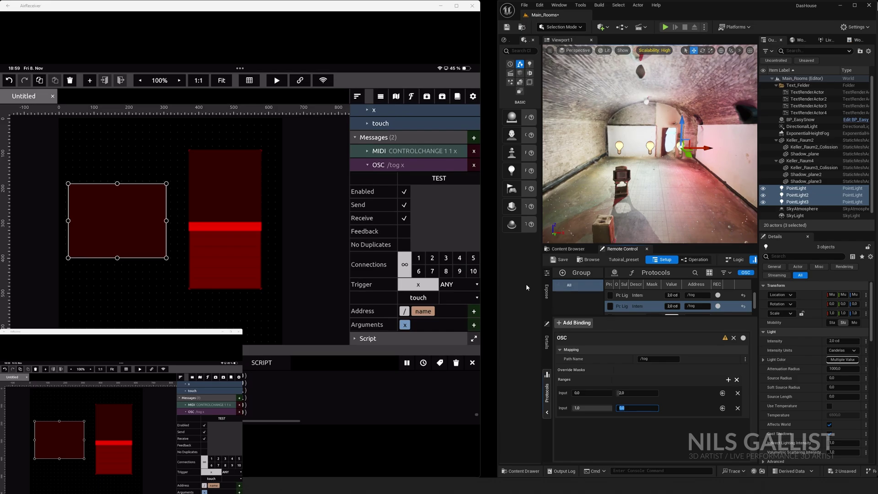
pyautogui.moveTo(498, 287); pyautogui.dragTo(481, 285)
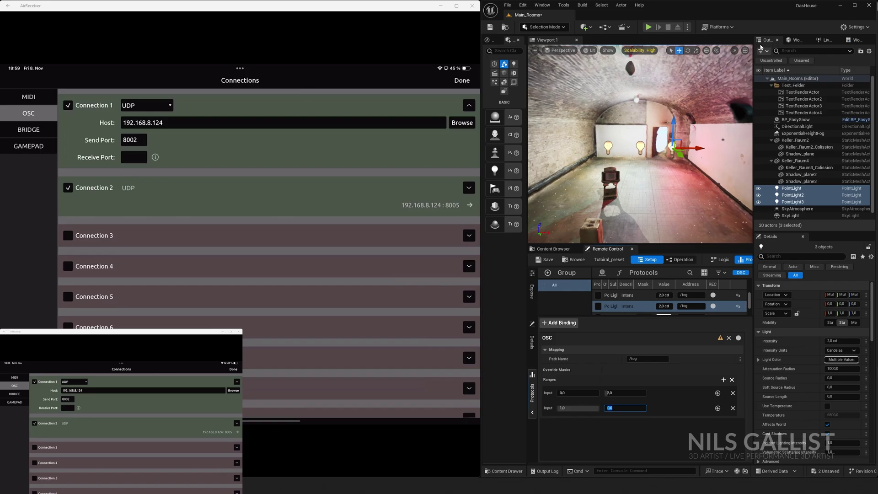
pyautogui.doubleClick(747, 11)
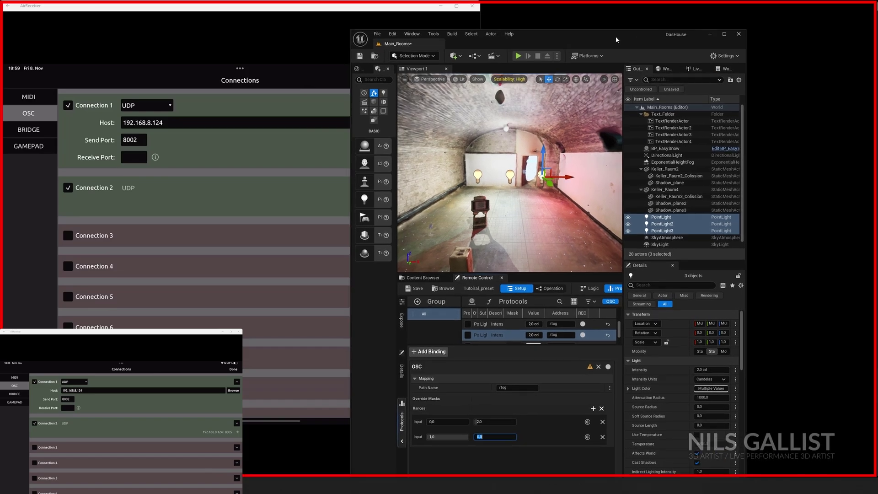
pyautogui.click(42, 5)
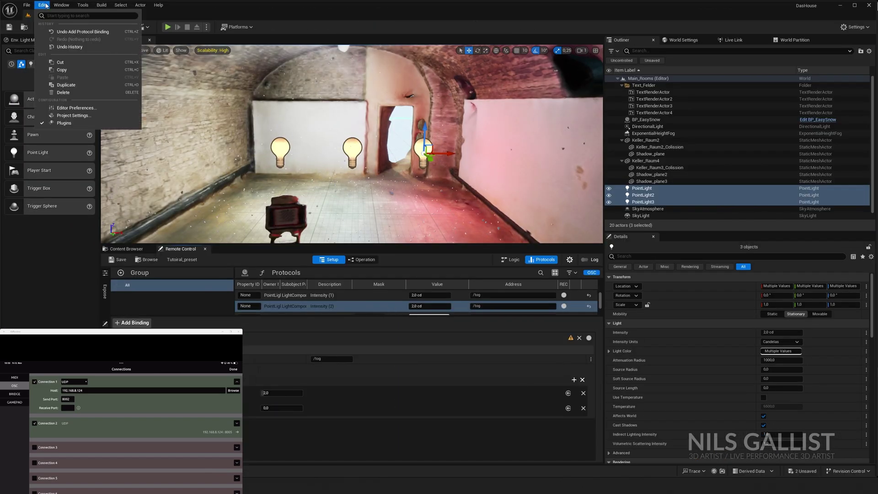
pyautogui.click(55, 115)
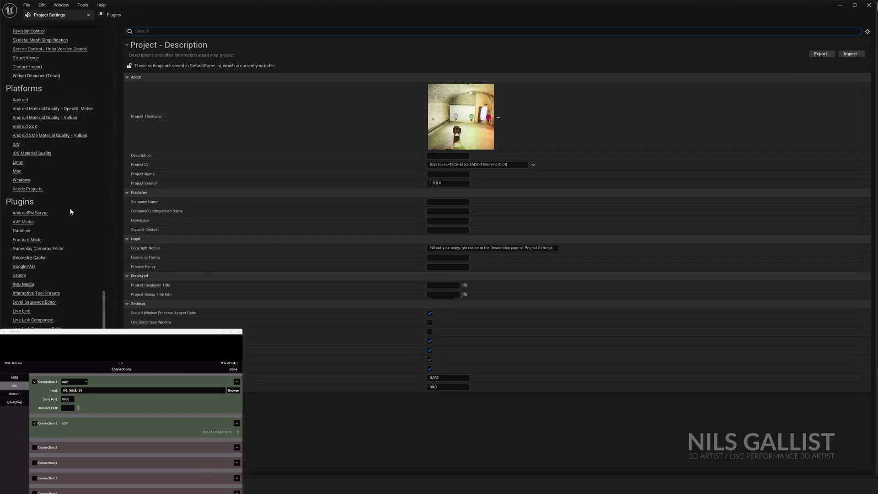
pyautogui.click(41, 391)
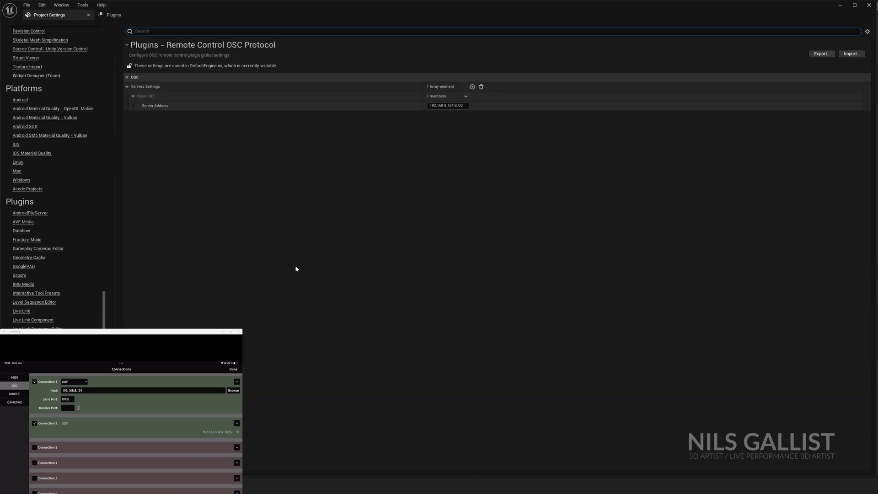
pyautogui.click(425, 108)
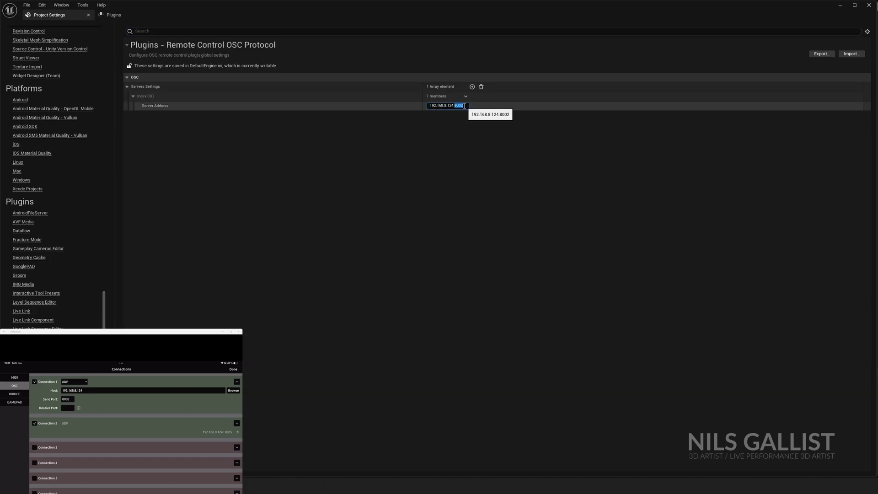
pyautogui.click(839, 6)
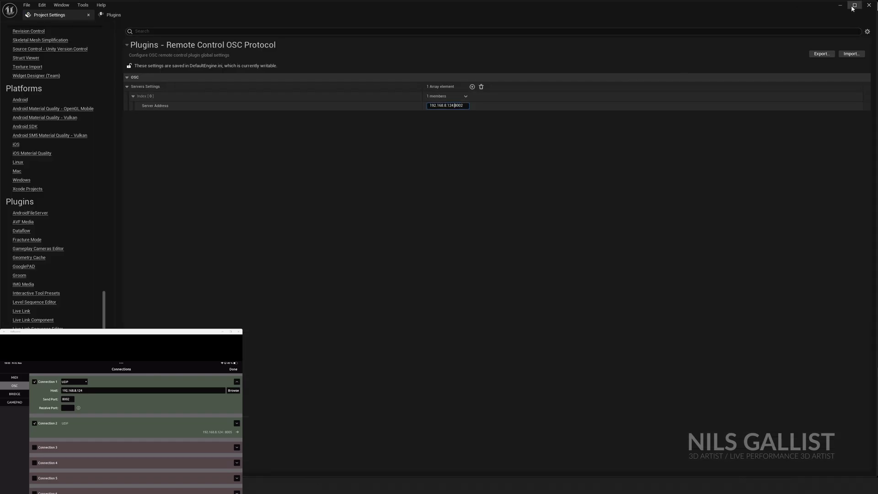
pyautogui.click(869, 4)
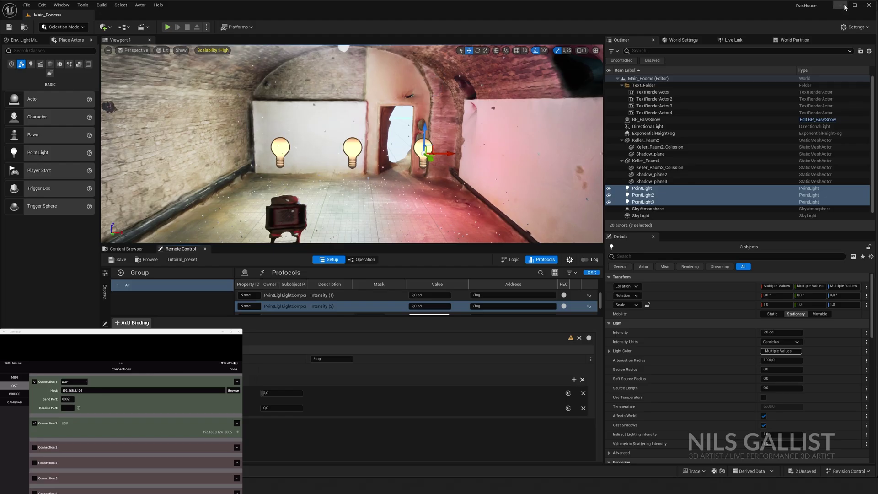
# Enlarge the mirrored iPad screen and 3D viewport, then select PointLight3 and wall Keller_Raum4
pyautogui.doubleClick(109, 331)
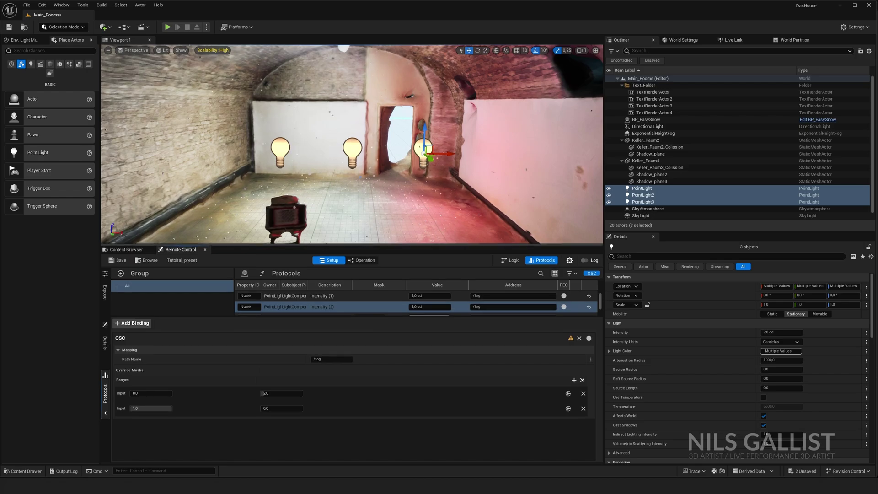
pyautogui.moveTo(352, 245); pyautogui.dragTo(352, 334)
pyautogui.click(643, 202)
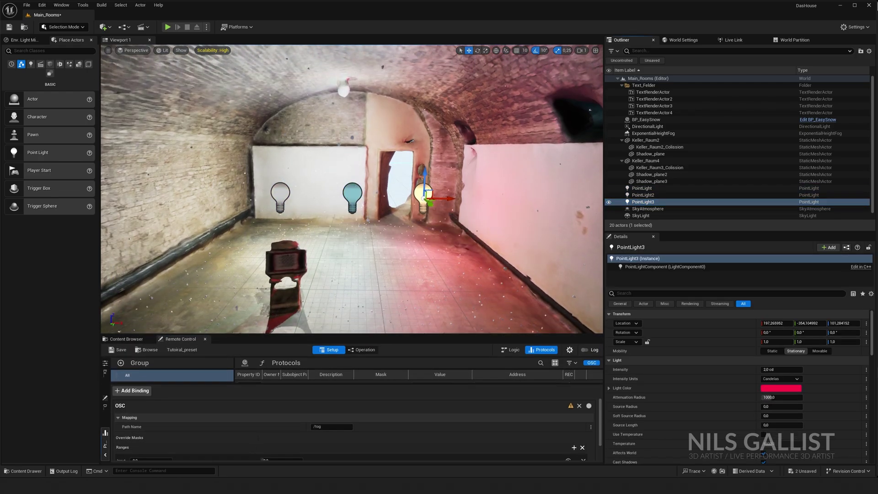
pyautogui.click(459, 106)
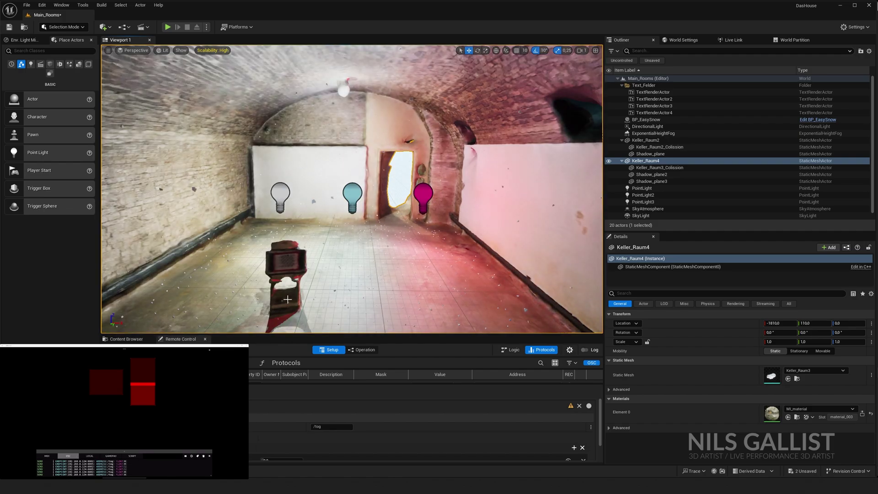
# Make the Remote Control binding list taller and reorder the Light Color (2) binding row
pyautogui.moveTo(379, 334); pyautogui.dragTo(379, 126)
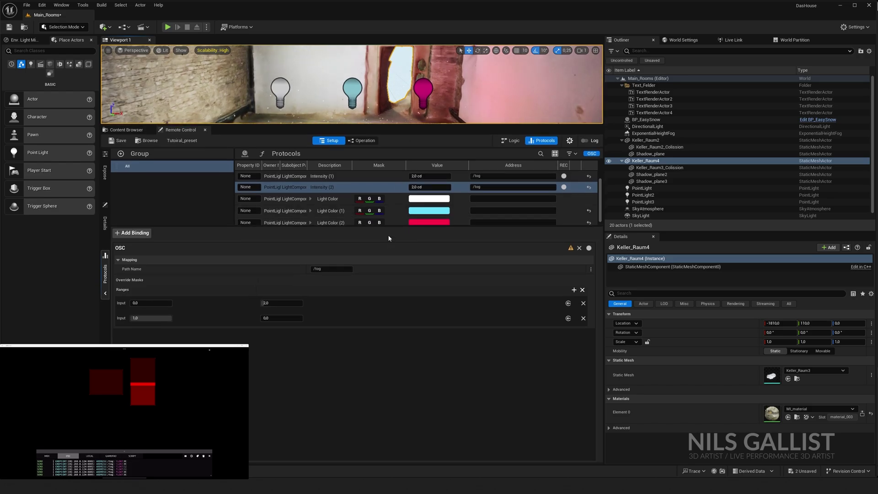
pyautogui.moveTo(389, 222); pyautogui.dragTo(378, 362)
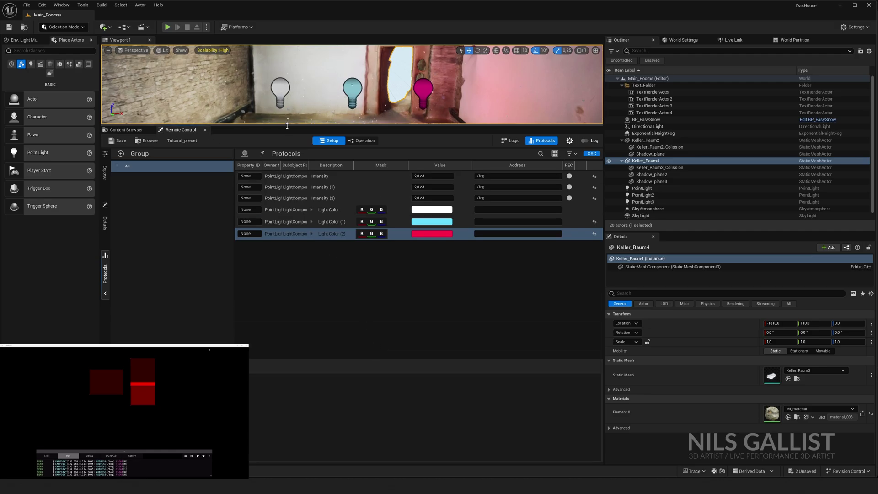
pyautogui.moveTo(287, 130); pyautogui.dragTo(275, 343)
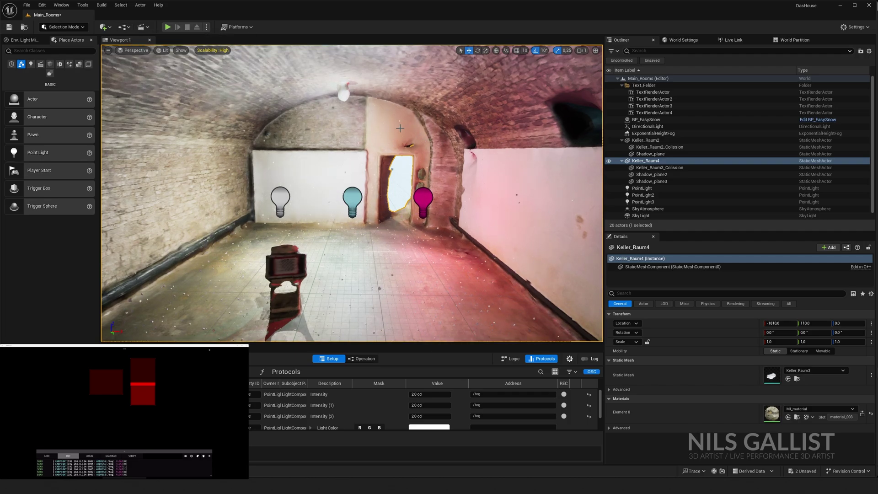
# Open the Level Blueprint from the Blueprints menu
pyautogui.click(124, 27)
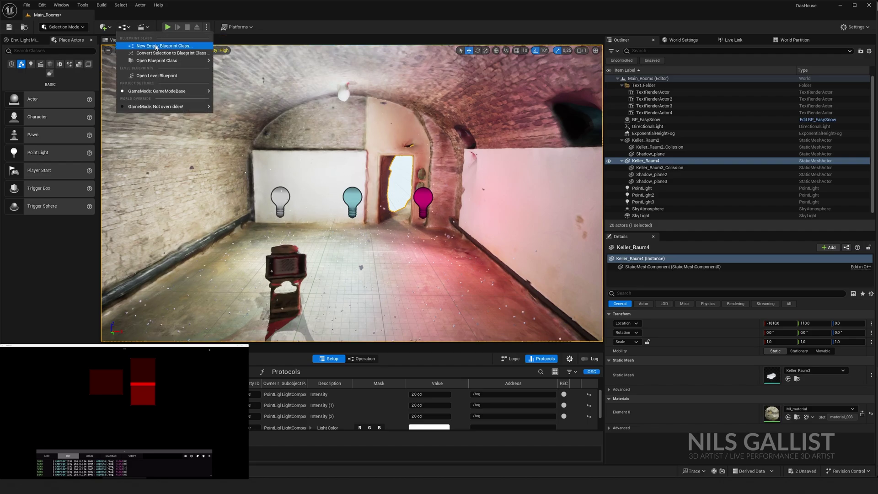
pyautogui.moveTo(157, 91)
pyautogui.moveTo(250, 124)
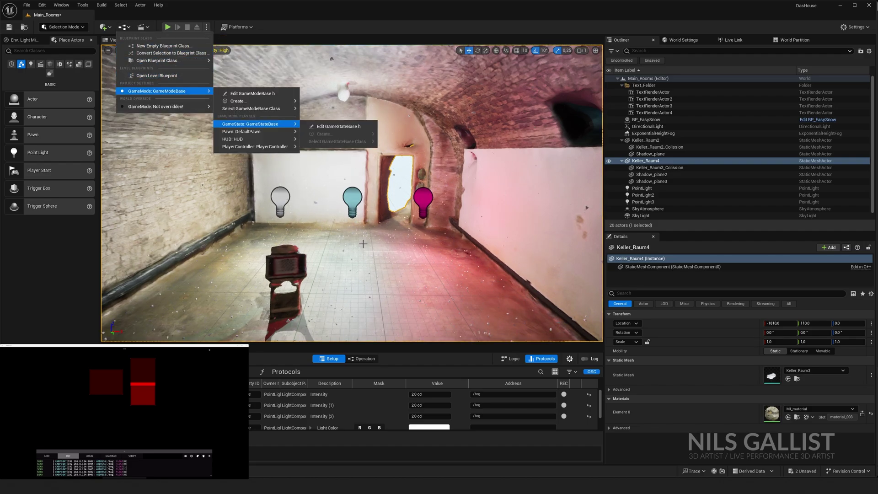
pyautogui.click(155, 75)
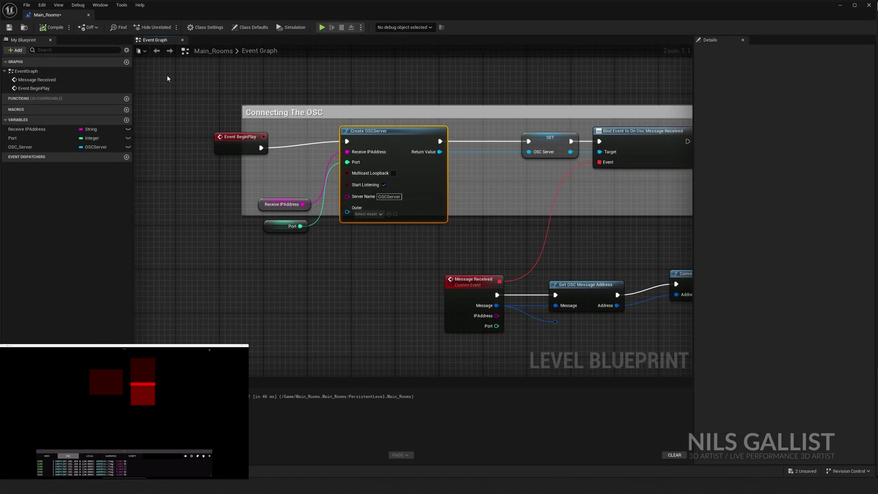
pyautogui.scroll(-5, 393, 201)
pyautogui.scroll(5, 457, 215)
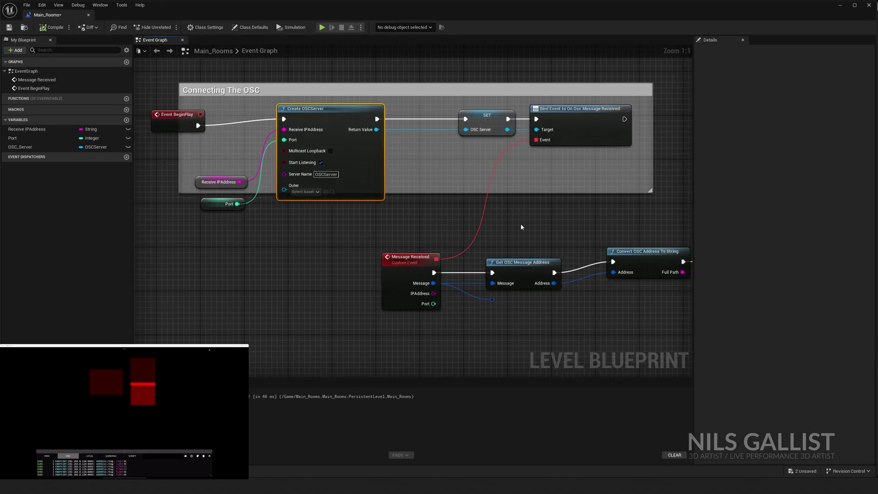
# Delete the extra reroute point on the OSC Message wire and pan to show the chain
pyautogui.click(492, 299)
pyautogui.press('Delete')
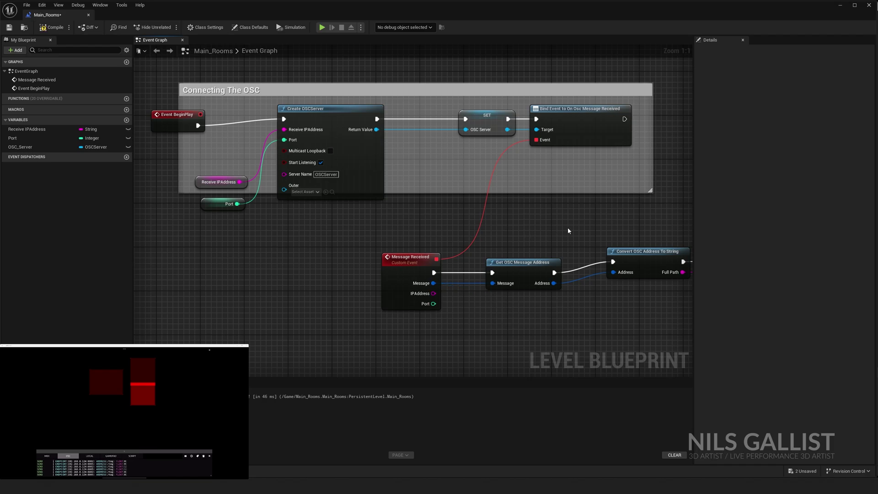
pyautogui.scroll(-1, 570, 227)
pyautogui.moveTo(623, 223); pyautogui.dragTo(532, 242, button='right')
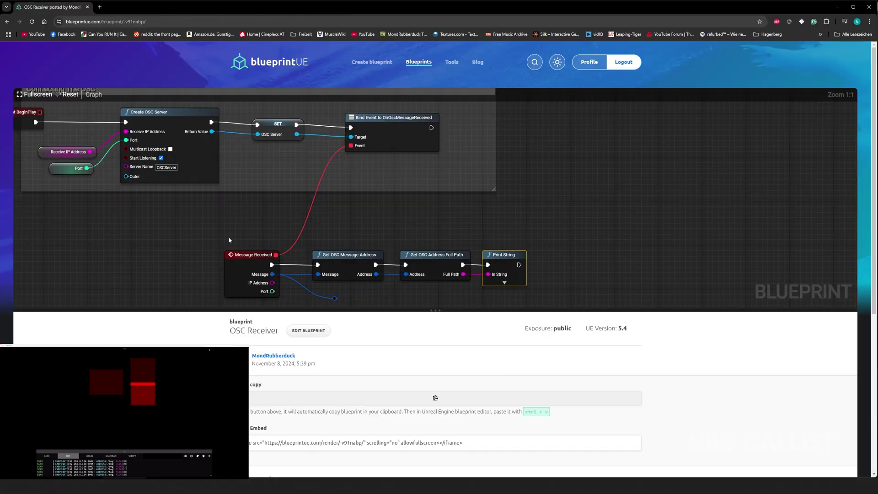
# Pan the blueprintUE OSC Receiver graph into view and marquee-select all its nodes
pyautogui.moveTo(229, 240)
pyautogui.mouseDown()
pyautogui.moveTo(253, 237)
pyautogui.moveTo(298, 196)
pyautogui.moveTo(163, 231)
pyautogui.moveTo(197, 214)
pyautogui.moveTo(227, 229)
pyautogui.mouseUp()
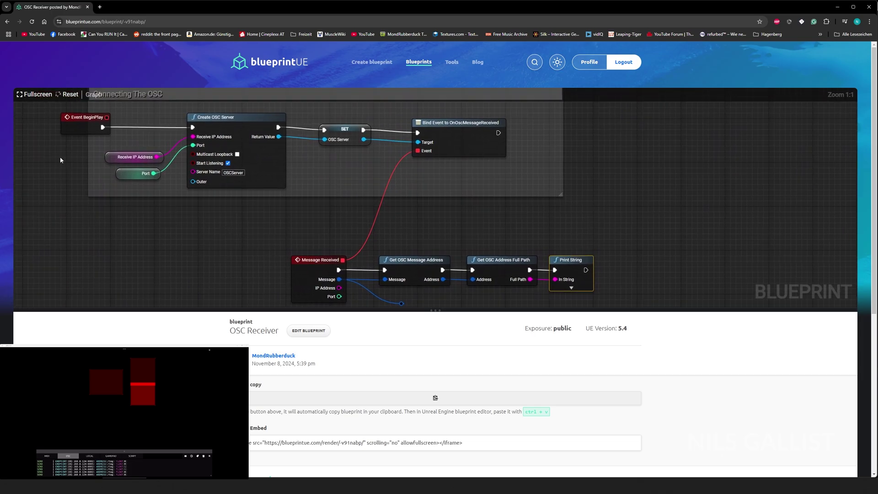
pyautogui.moveTo(55, 152); pyautogui.dragTo(660, 114)
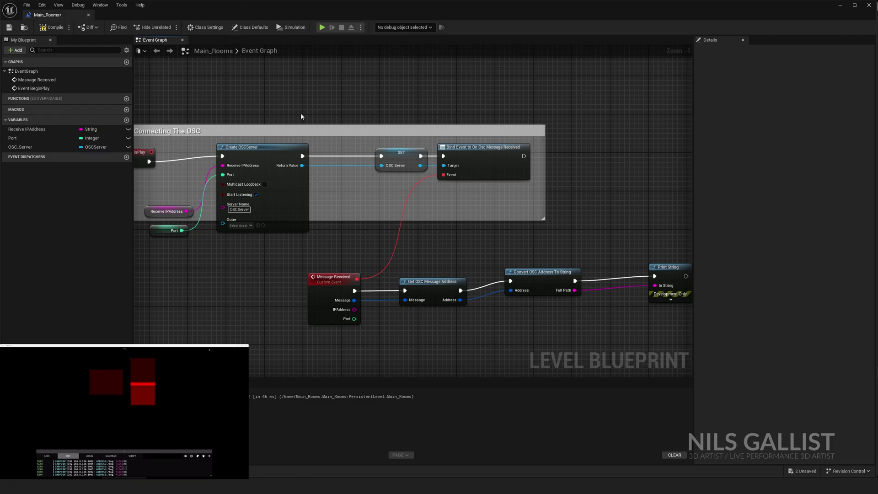
# Tidy the pasted OSC nodes: SET, Get OSC Message Address and Convert OSC Address To String
pyautogui.moveTo(301, 117); pyautogui.dragTo(377, 103, button='right')
pyautogui.click(331, 148)
pyautogui.moveTo(471, 145); pyautogui.dragTo(448, 145)
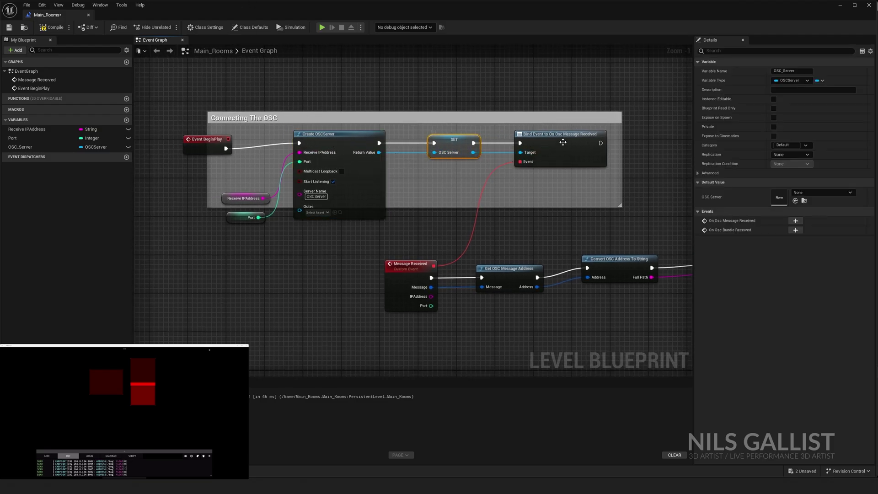
pyautogui.moveTo(582, 228); pyautogui.dragTo(423, 136, button='right')
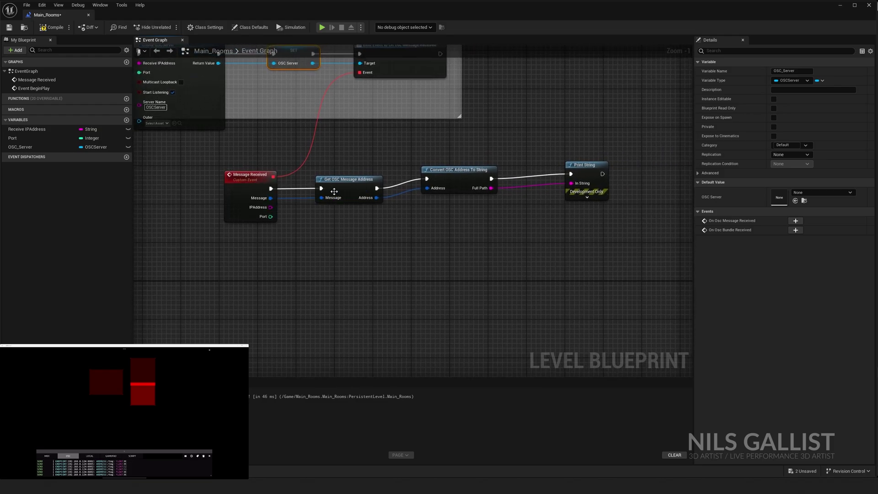
pyautogui.moveTo(335, 192); pyautogui.dragTo(327, 191)
pyautogui.moveTo(453, 169); pyautogui.dragTo(419, 180)
pyautogui.moveTo(321, 145); pyautogui.dragTo(601, 185, button='right')
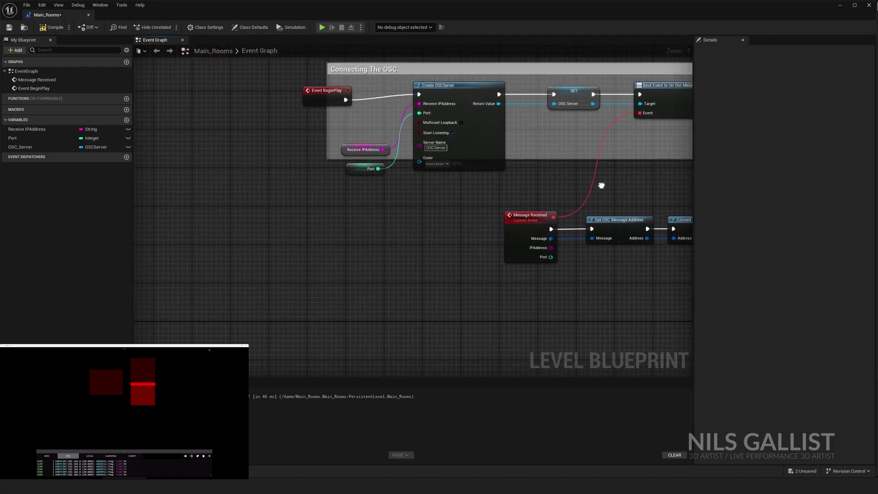
pyautogui.scroll(1, 362, 186)
# Check the Receive IPAddress default and the Port variable's default value 8005
pyautogui.click(346, 146)
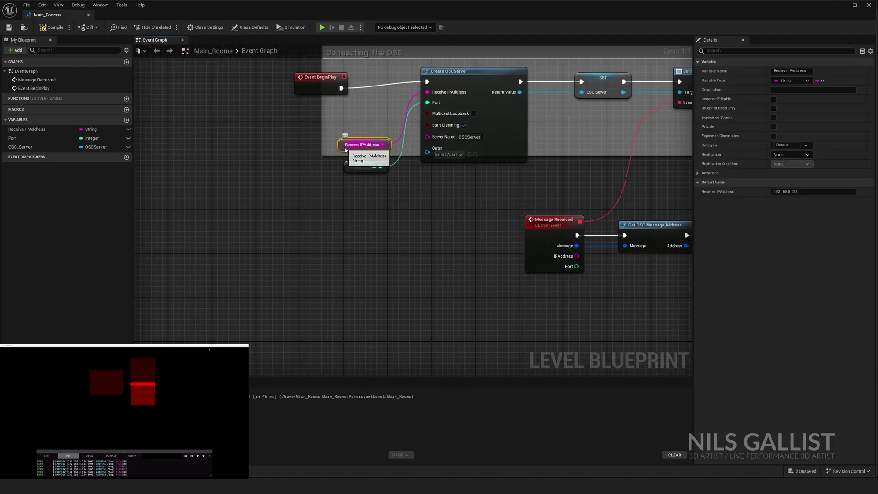
pyautogui.moveTo(345, 147); pyautogui.dragTo(345, 136)
pyautogui.click(805, 192)
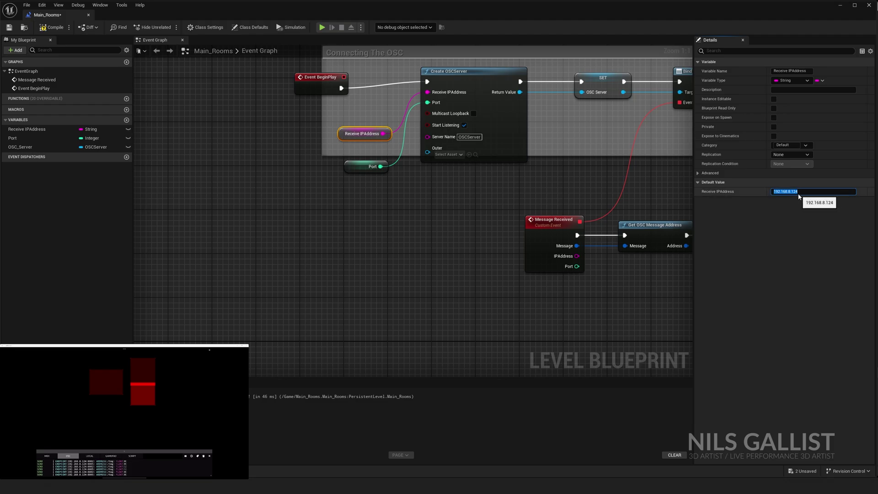
pyautogui.click(357, 166)
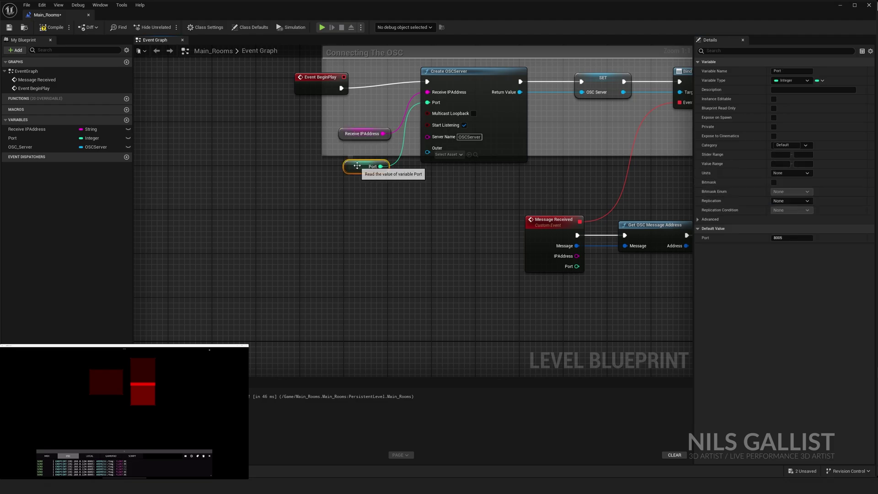
pyautogui.click(787, 238)
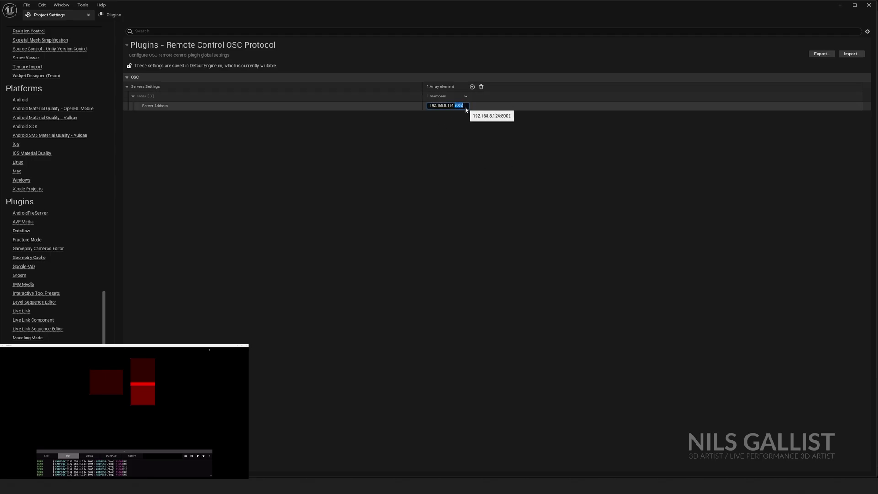
# Highlight the server address 192.168.8.124:8002 and narrow Project Settings to show the Blueprint beside it
pyautogui.moveTo(463, 105); pyautogui.dragTo(420, 109)
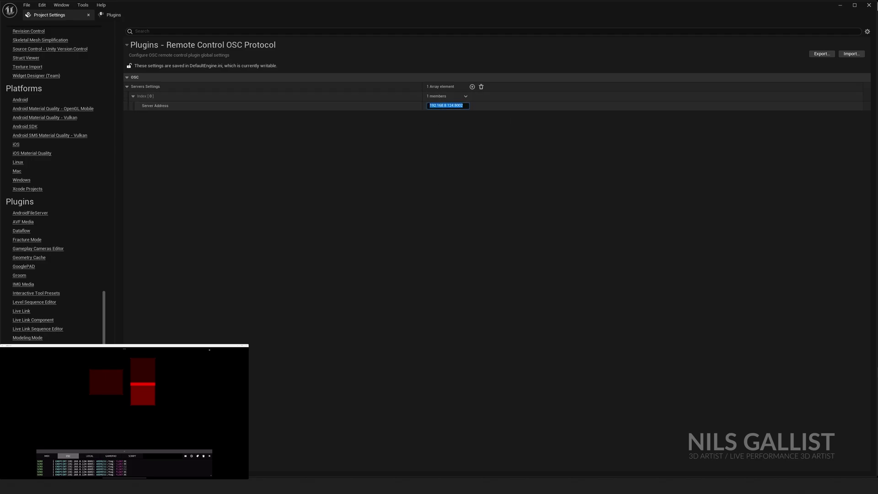
pyautogui.moveTo(873, 21); pyautogui.dragTo(613, 22)
pyautogui.click(355, 107)
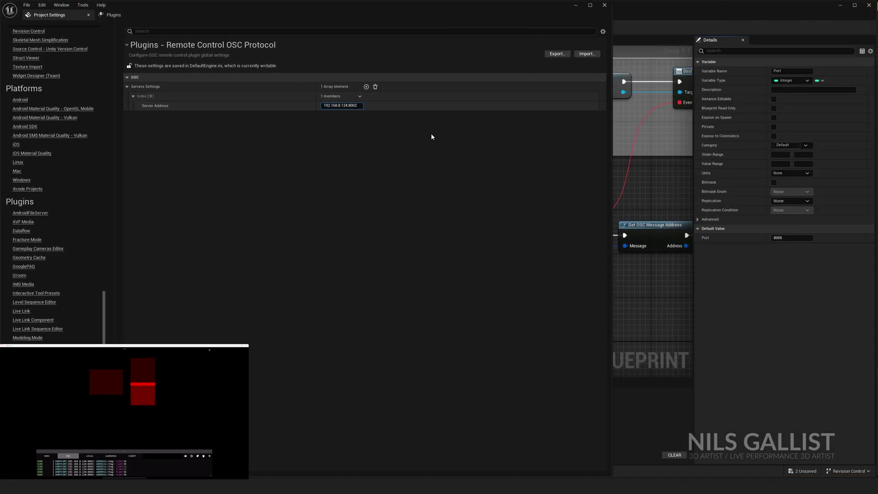
# Minimize Project Settings and nudge the Print String node slightly up
pyautogui.click(576, 5)
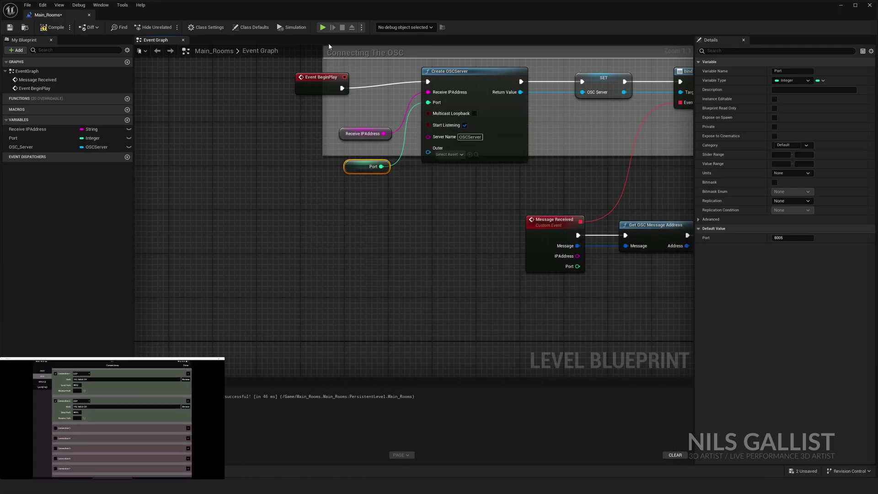
pyautogui.moveTo(586, 175); pyautogui.dragTo(231, 176, button='right')
pyautogui.moveTo(497, 226); pyautogui.dragTo(497, 219)
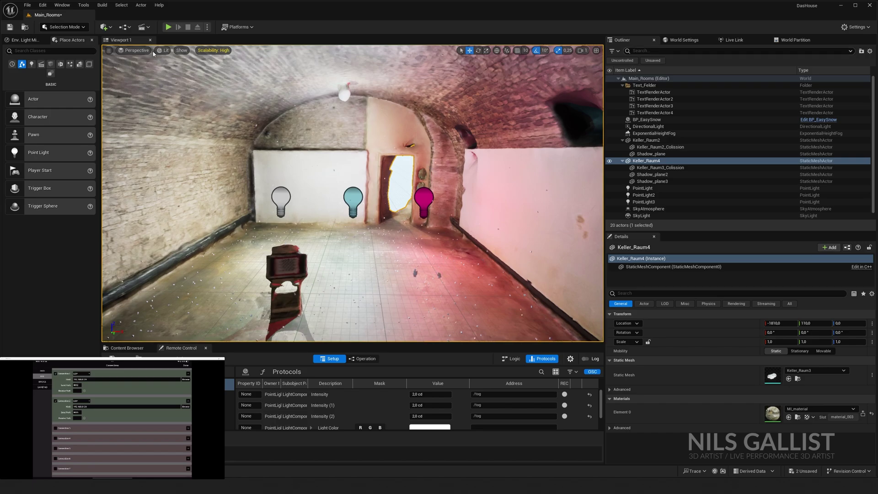
# Move the camera toward the doorway, start a play test and walk forward
pyautogui.moveTo(352, 192); pyautogui.dragTo(338, 178, button='right')
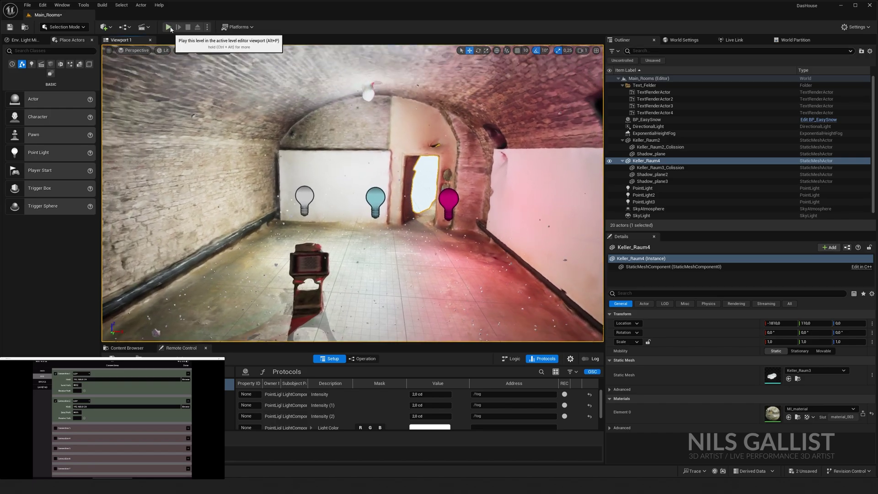
pyautogui.click(169, 27)
pyautogui.press('w')
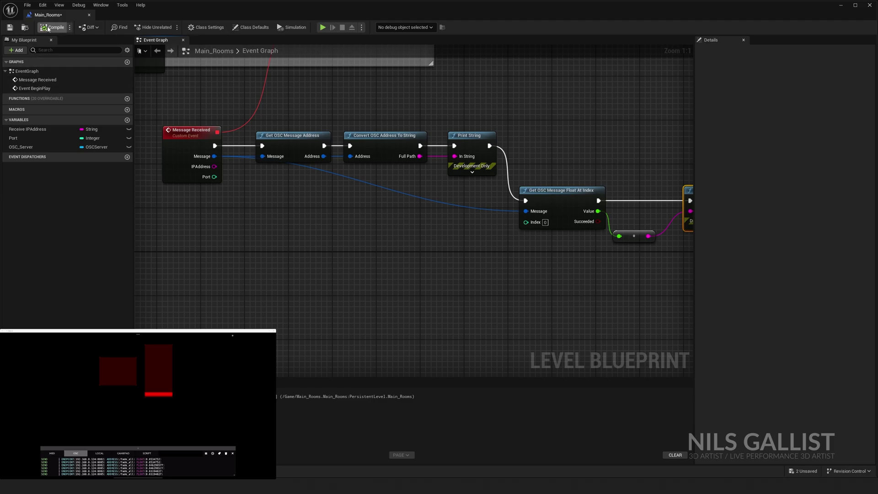
# Review the float-printing nodes, align the second Print String left, and close the Blueprint editor
pyautogui.moveTo(593, 167); pyautogui.dragTo(487, 161, button='right')
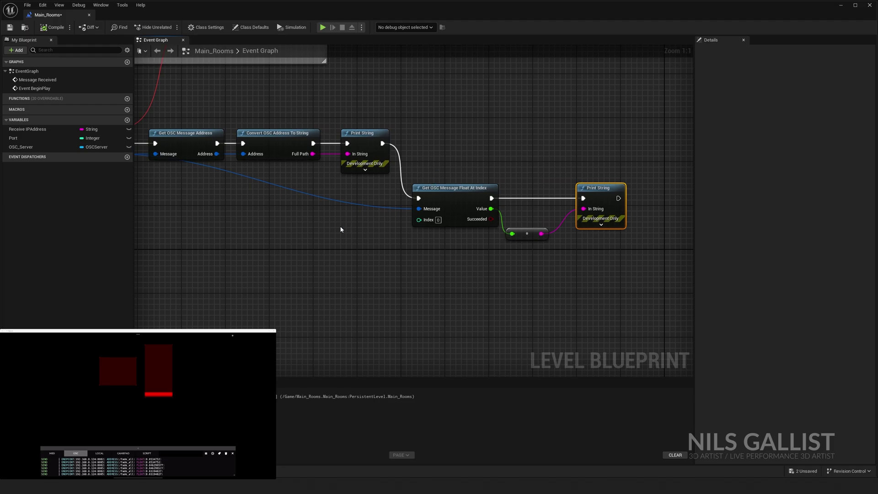
pyautogui.moveTo(341, 229); pyautogui.dragTo(411, 204, button='right')
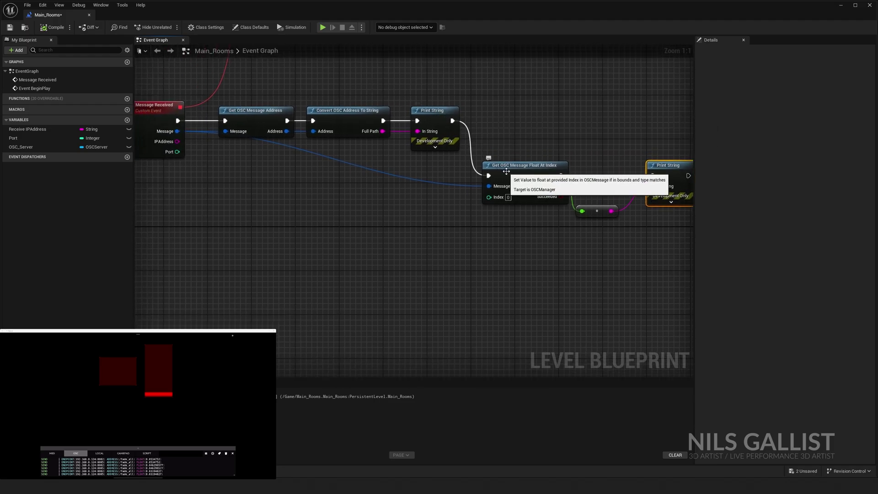
pyautogui.moveTo(659, 177); pyautogui.dragTo(499, 162, button='right')
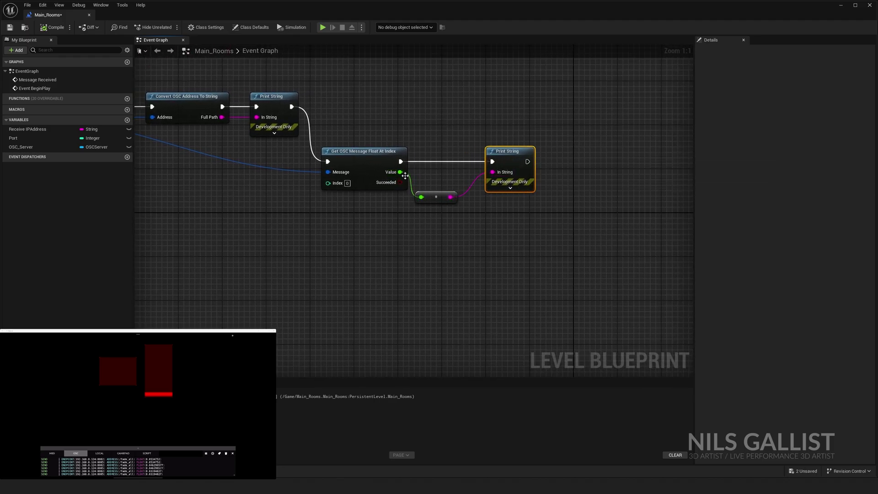
pyautogui.moveTo(511, 160); pyautogui.dragTo(505, 160)
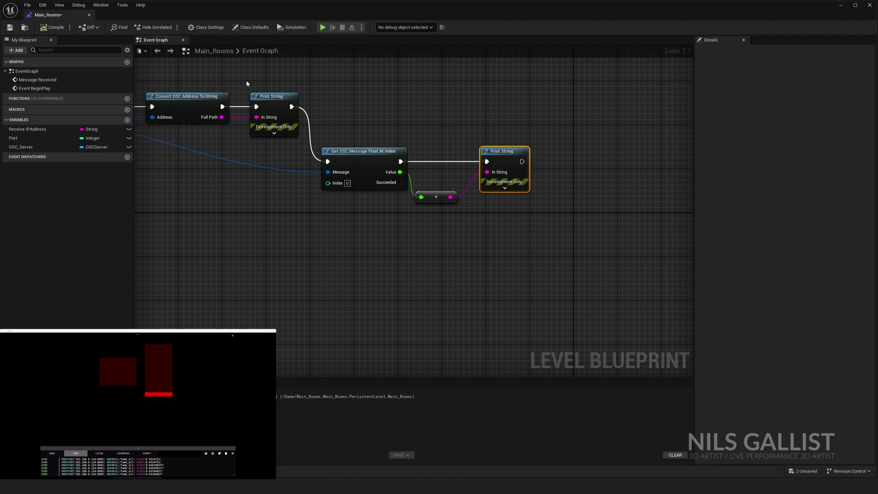
pyautogui.click(840, 5)
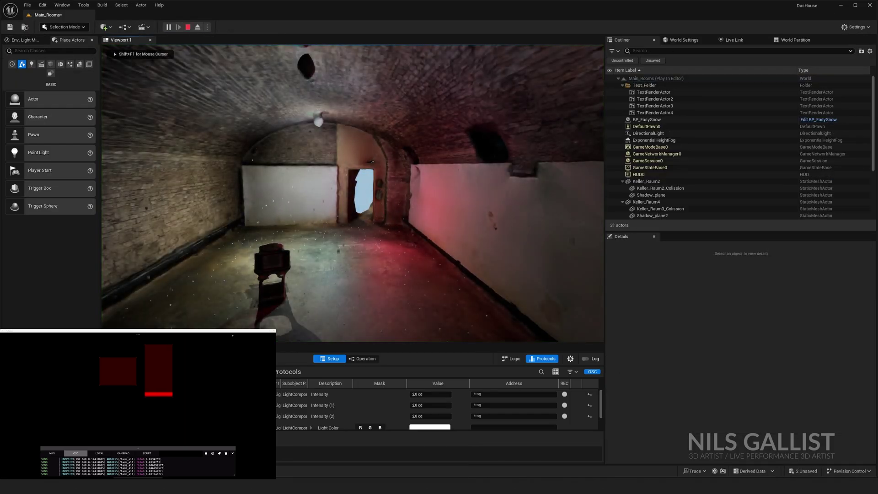
# Focus the running game viewport to print fader values, then stop the session with Esc
pyautogui.click(317, 154)
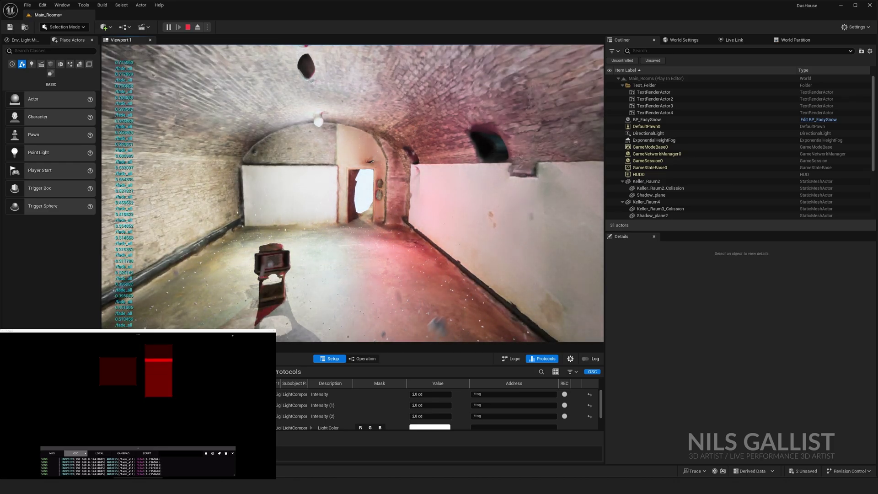
pyautogui.press('Escape')
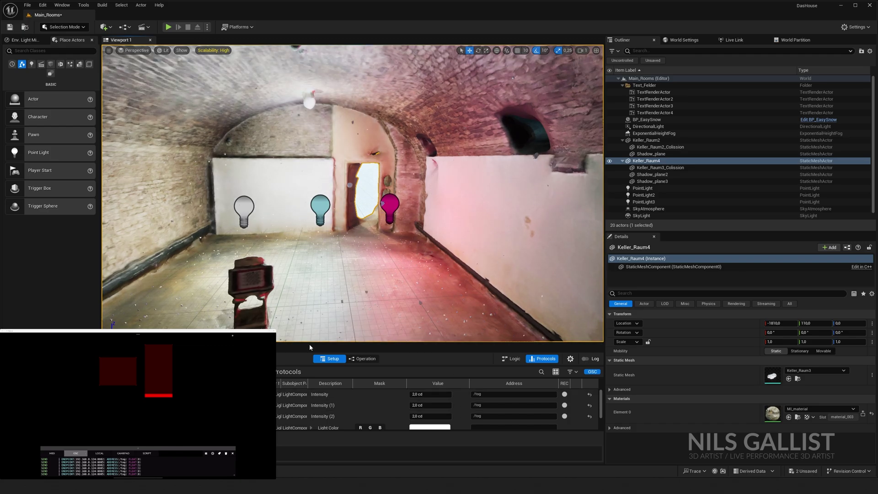
# Resize the Remote Control panel to show all six light bindings: three intensities and white, cyan, red colours
pyautogui.moveTo(279, 343); pyautogui.dragTo(278, 148)
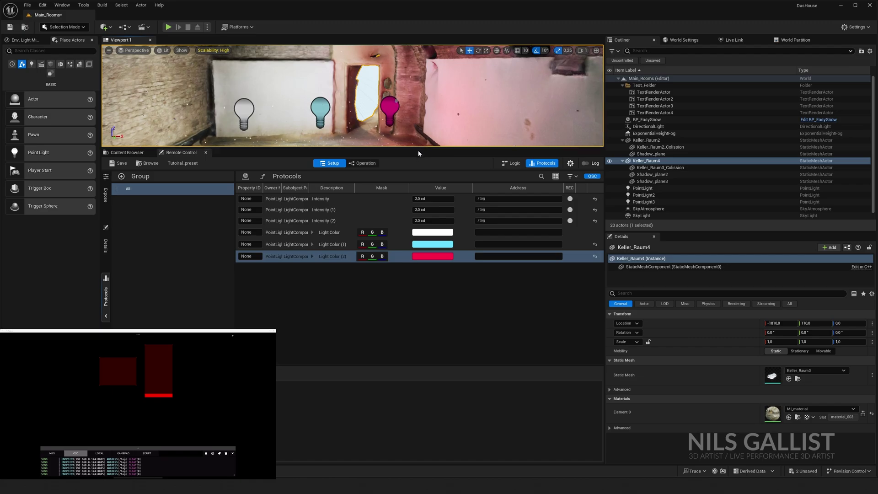
pyautogui.moveTo(417, 149); pyautogui.dragTo(393, 296)
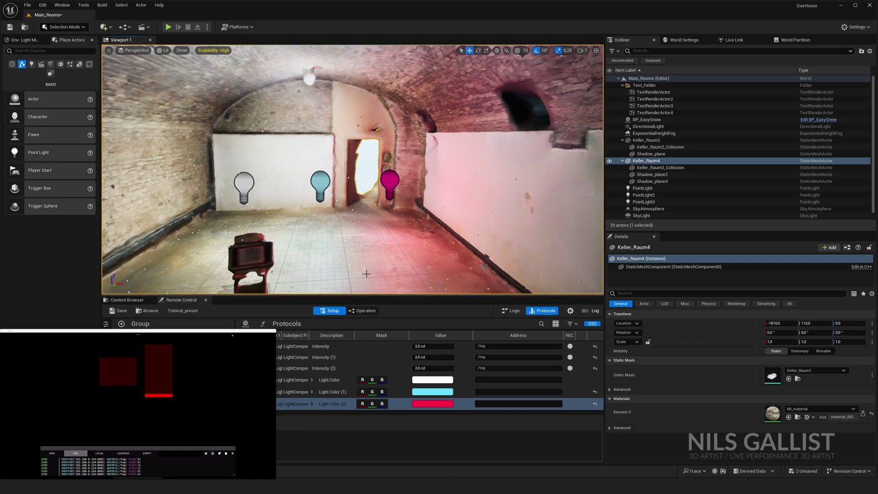